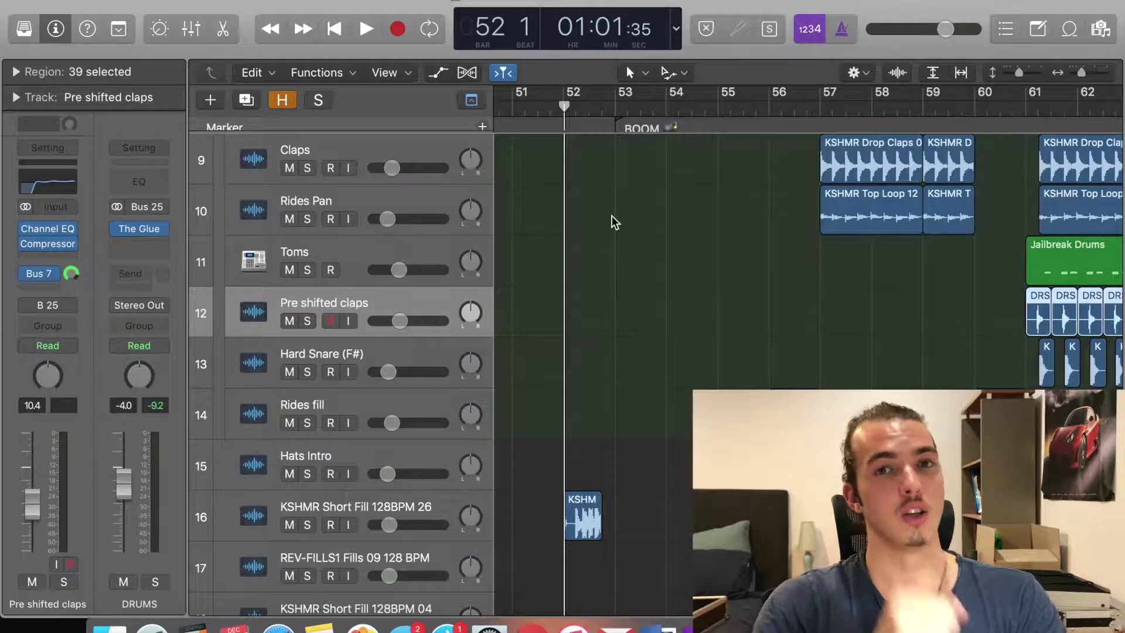
# Play the arrangement from bar 52 through the KSHMR short fill into the start of the BOOM section
pyautogui.hscroll(-1, 614, 222)
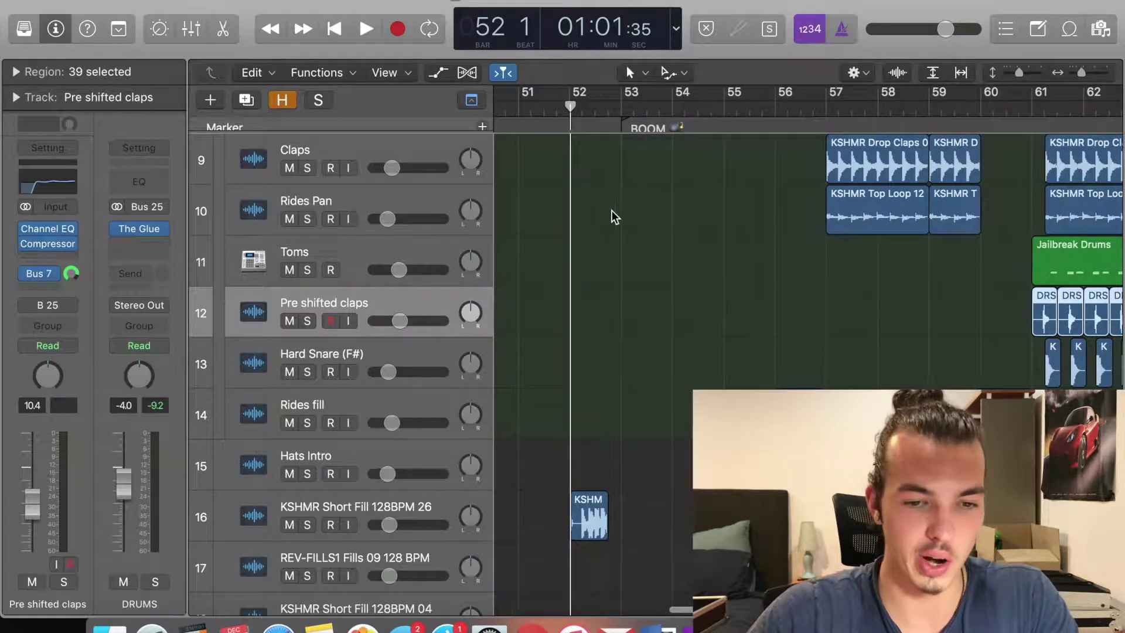
pyautogui.click(571, 111)
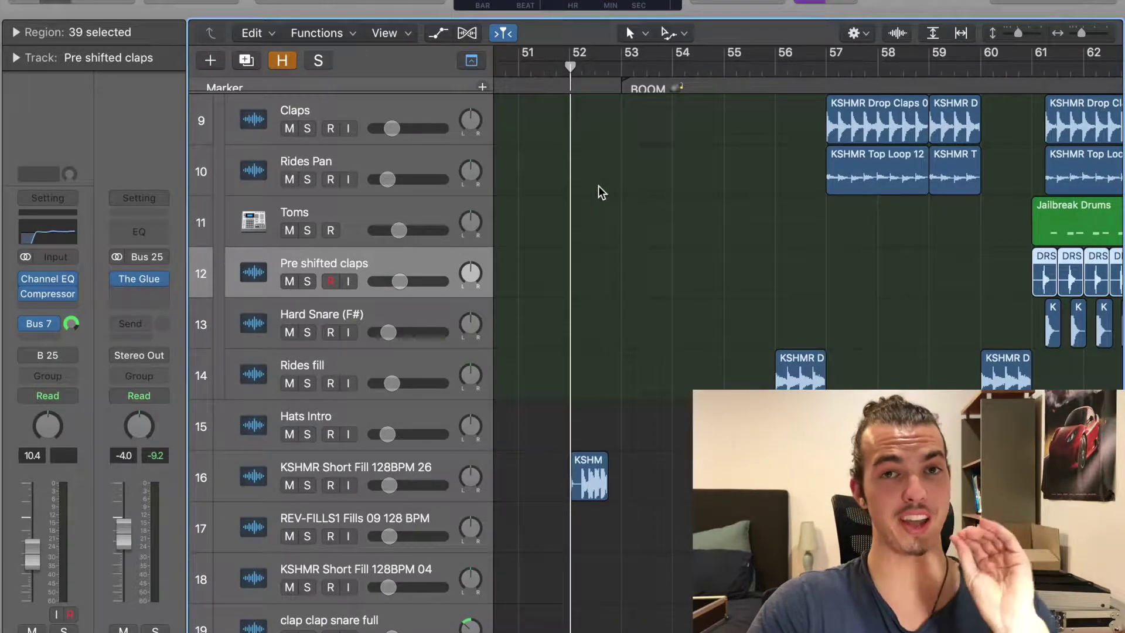
pyautogui.hscroll(2, 599, 185)
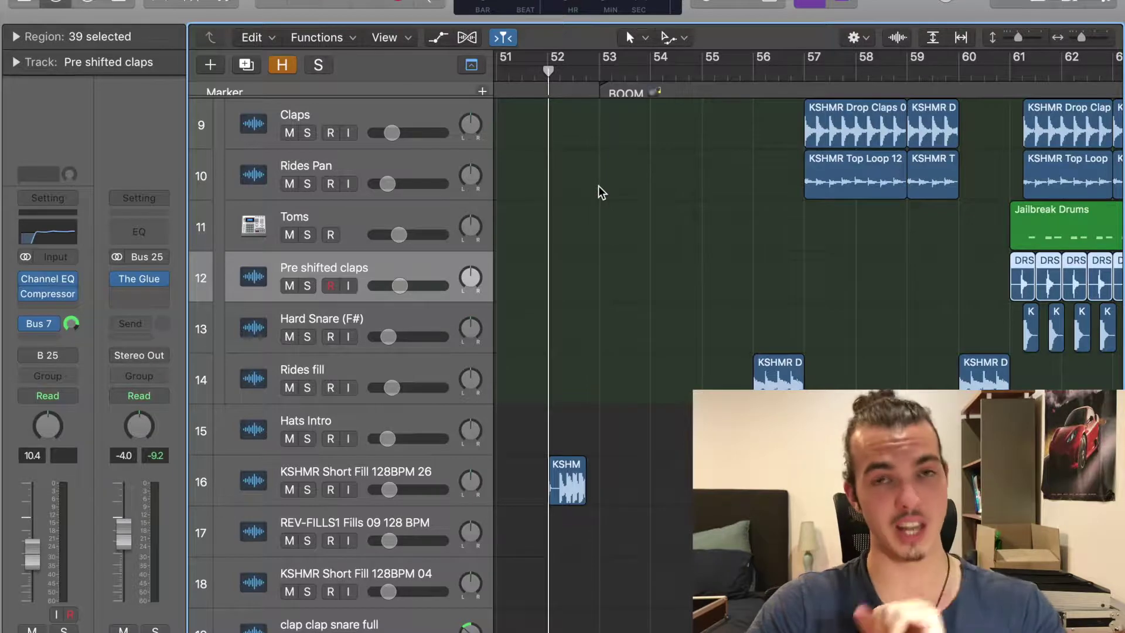
pyautogui.hscroll(-1, 600, 194)
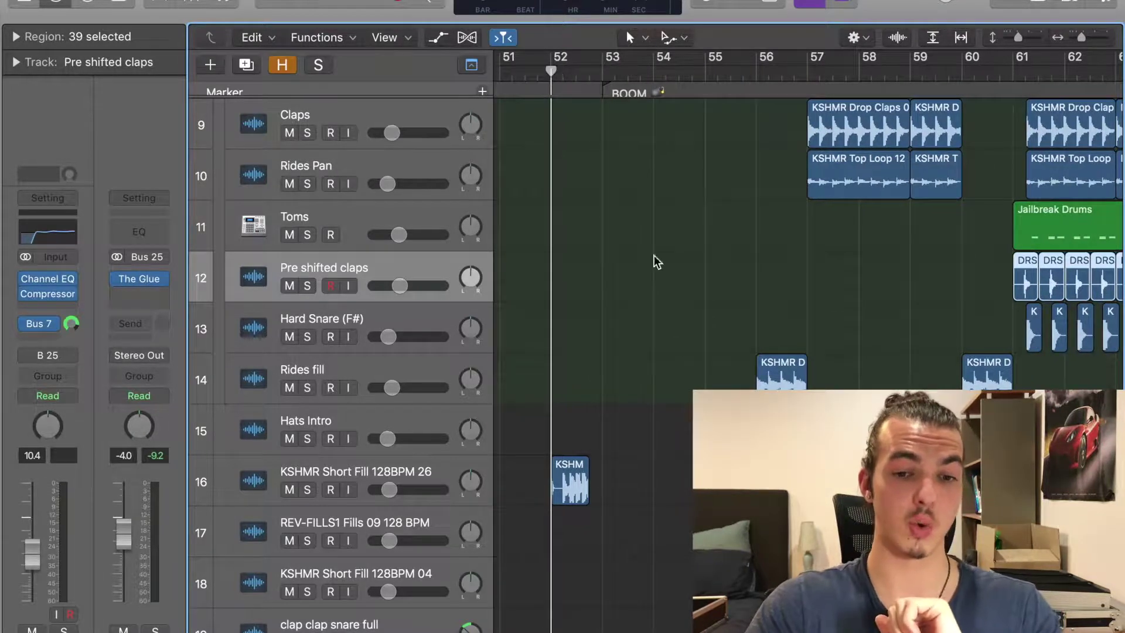
pyautogui.scroll(1, 656, 276)
pyautogui.press('space')
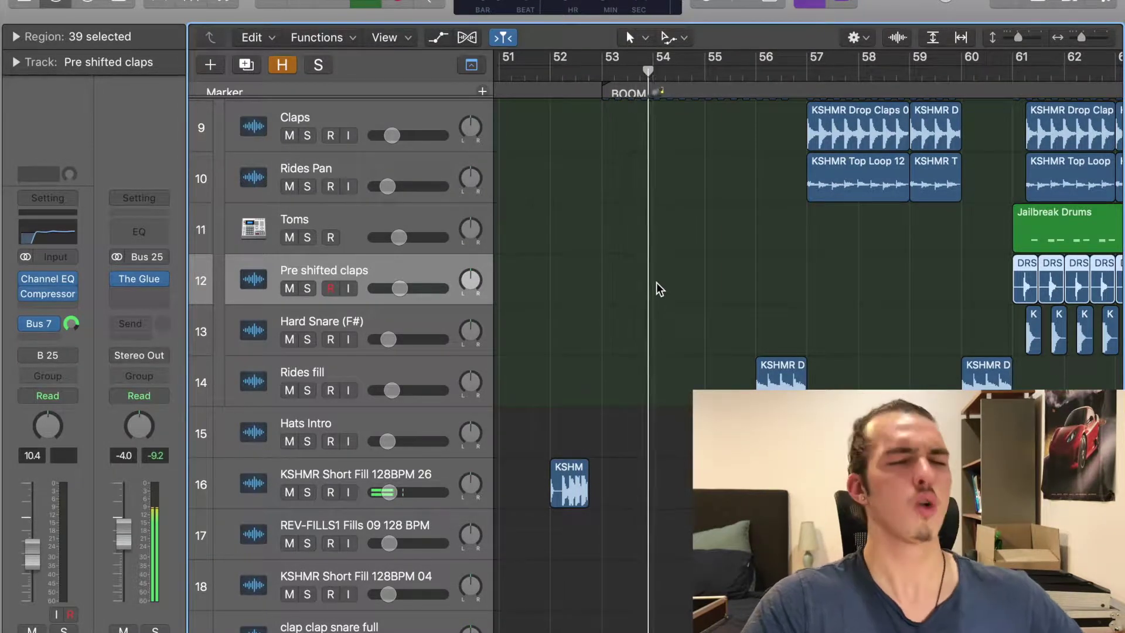
pyautogui.press('Return')
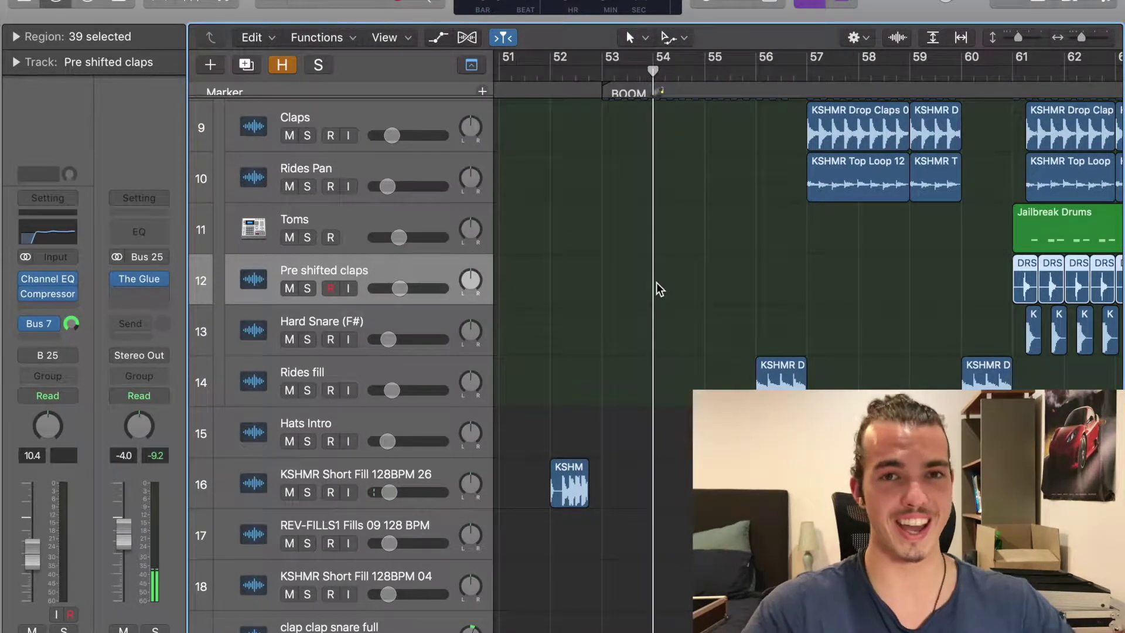
pyautogui.press('super+Left')
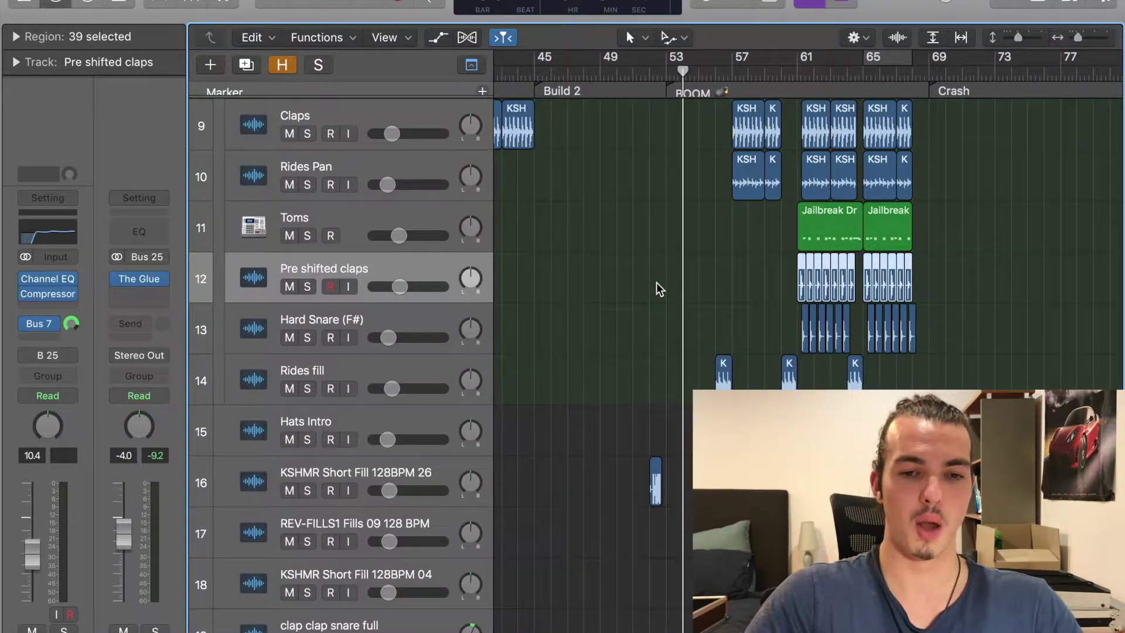
# Switch to iTunes and listen to the Jailbreak Demo v4.1 song, jumping ahead to about 1:27
pyautogui.press('super+Tab')
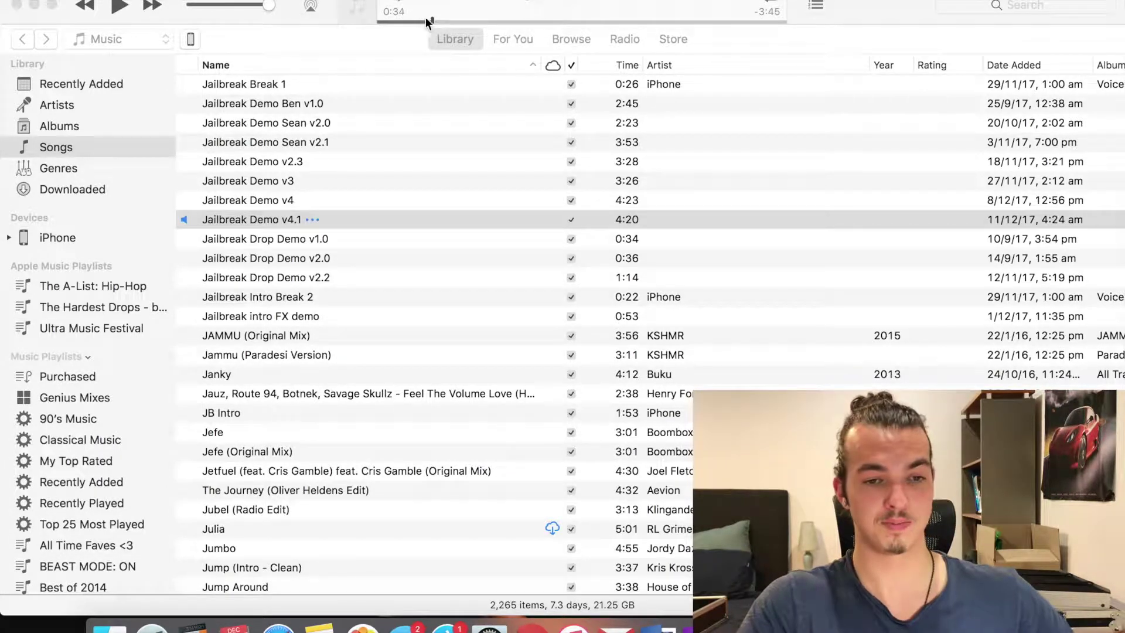
pyautogui.click(122, 6)
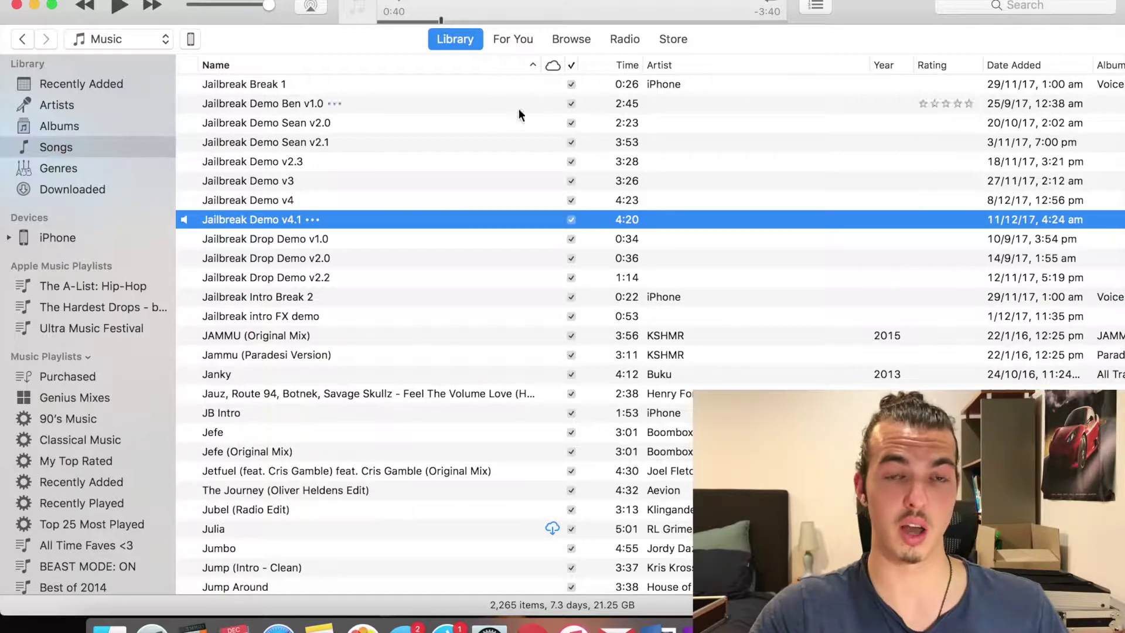
pyautogui.click(519, 21)
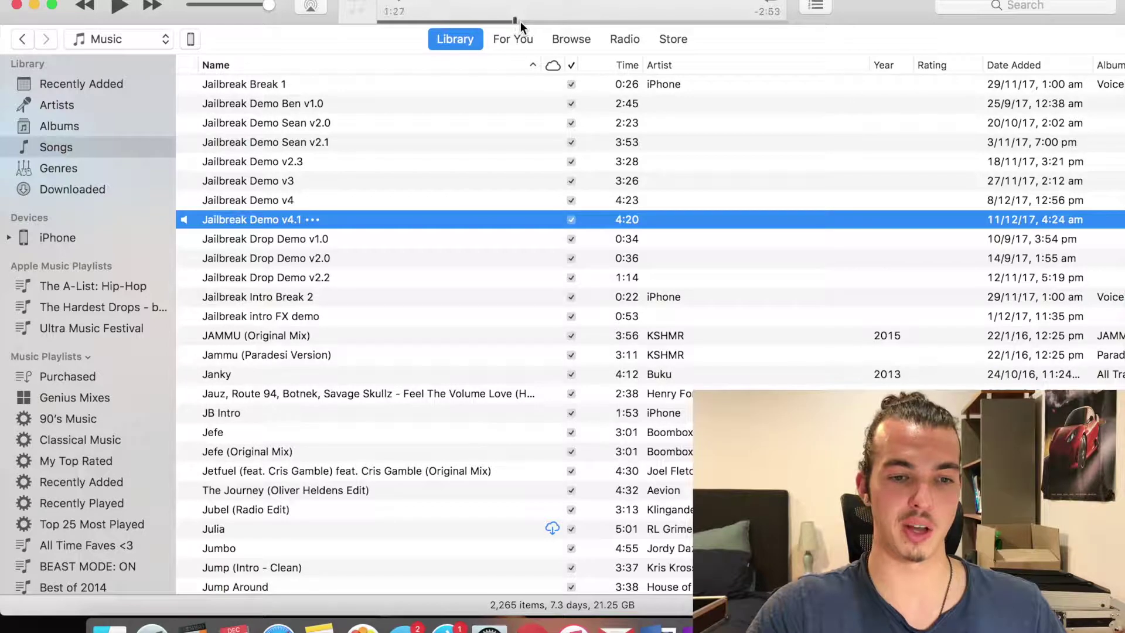
pyautogui.click(524, 21)
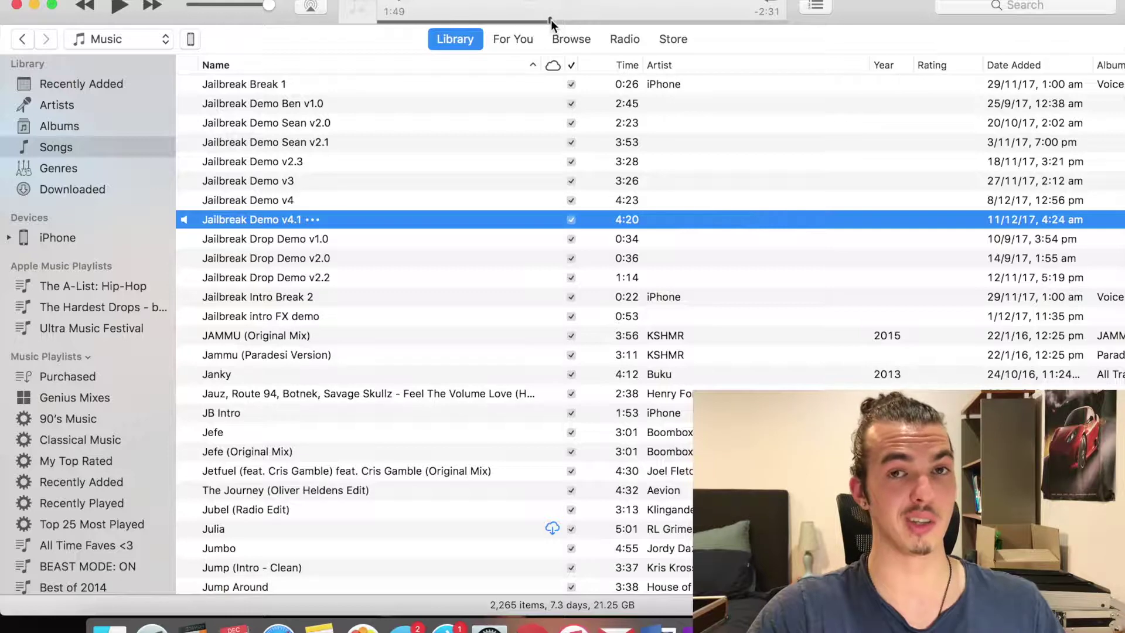
pyautogui.press('space')
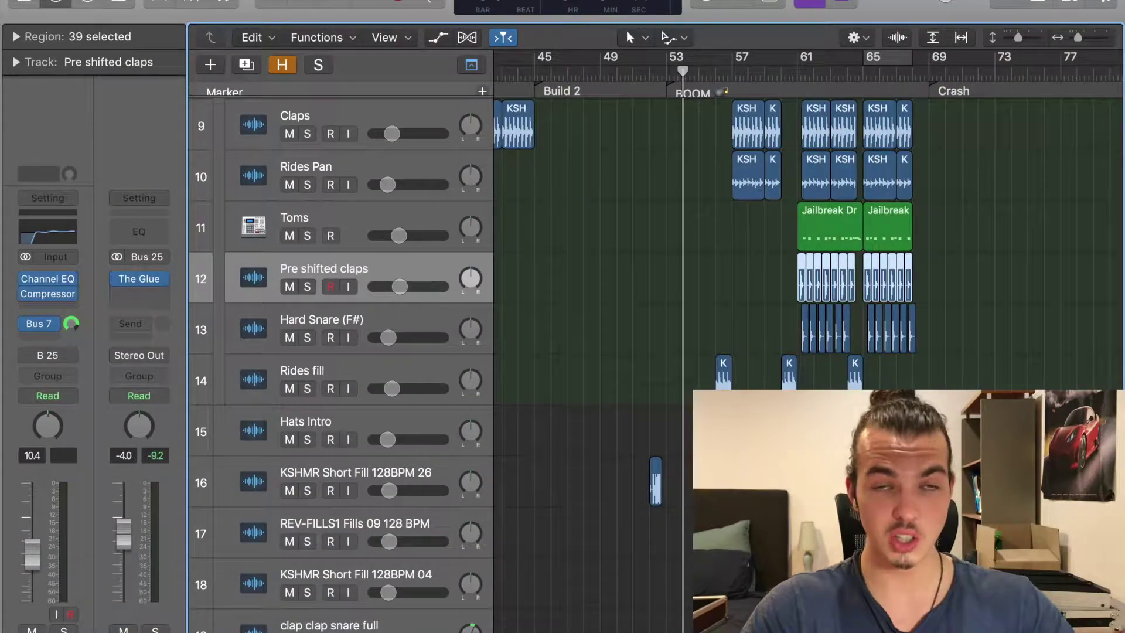
# Return to Logic Pro, place the playhead at bar 61 and solo the DRUMS stack
pyautogui.hscroll(-3, 834, 291)
pyautogui.hscroll(8, 835, 291)
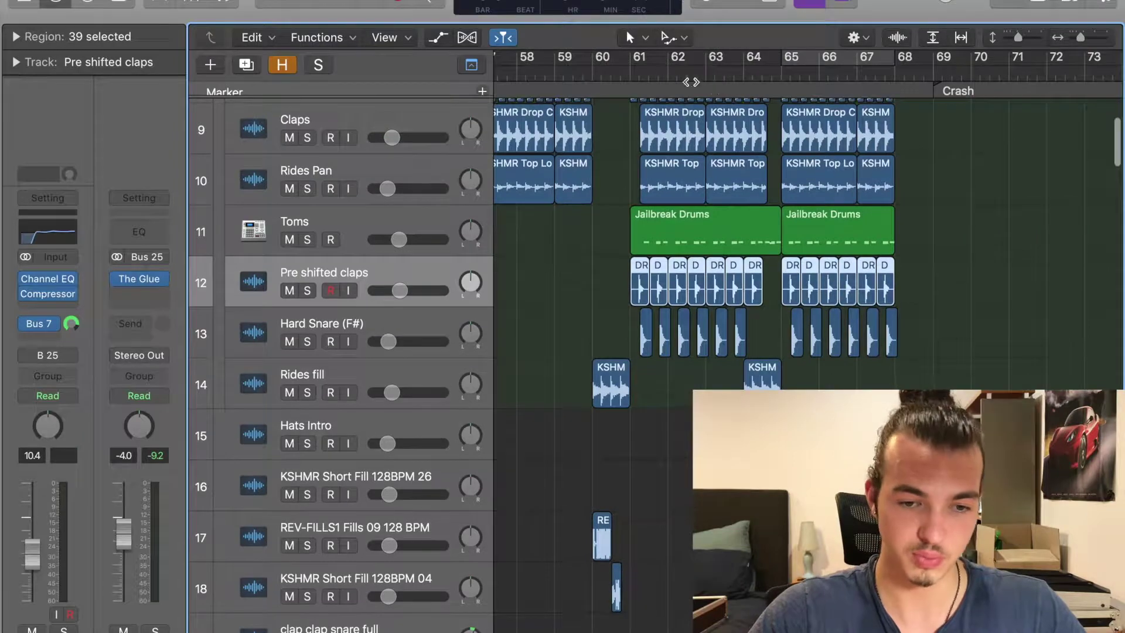
pyautogui.scroll(5, 606, 331)
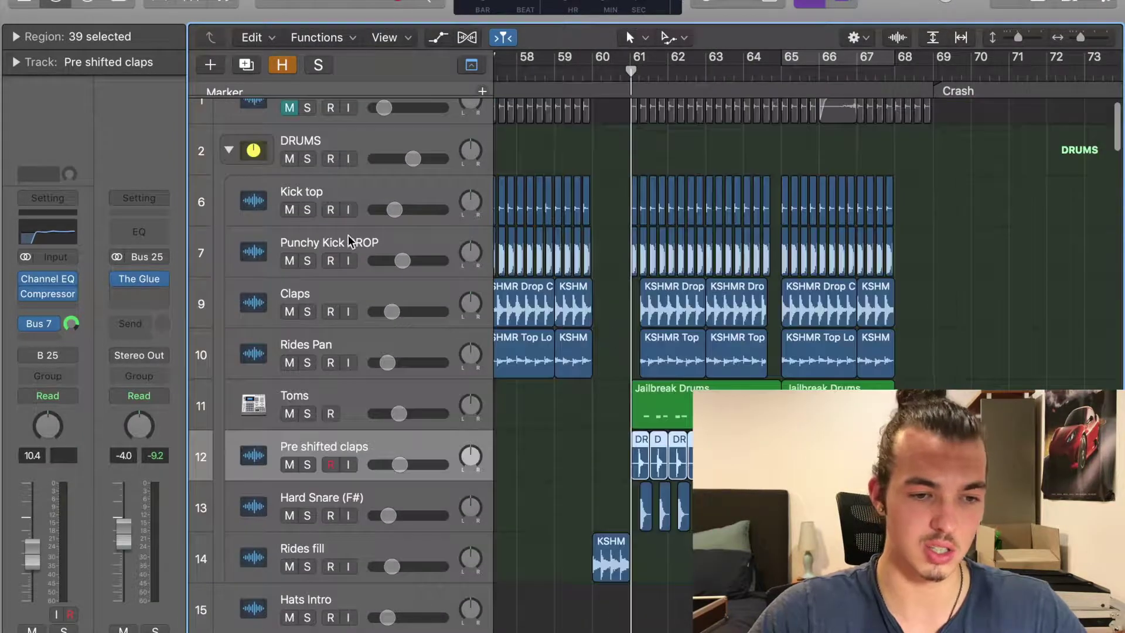
pyautogui.click(309, 161)
pyautogui.scroll(-1, 653, 299)
pyautogui.scroll(1, 653, 299)
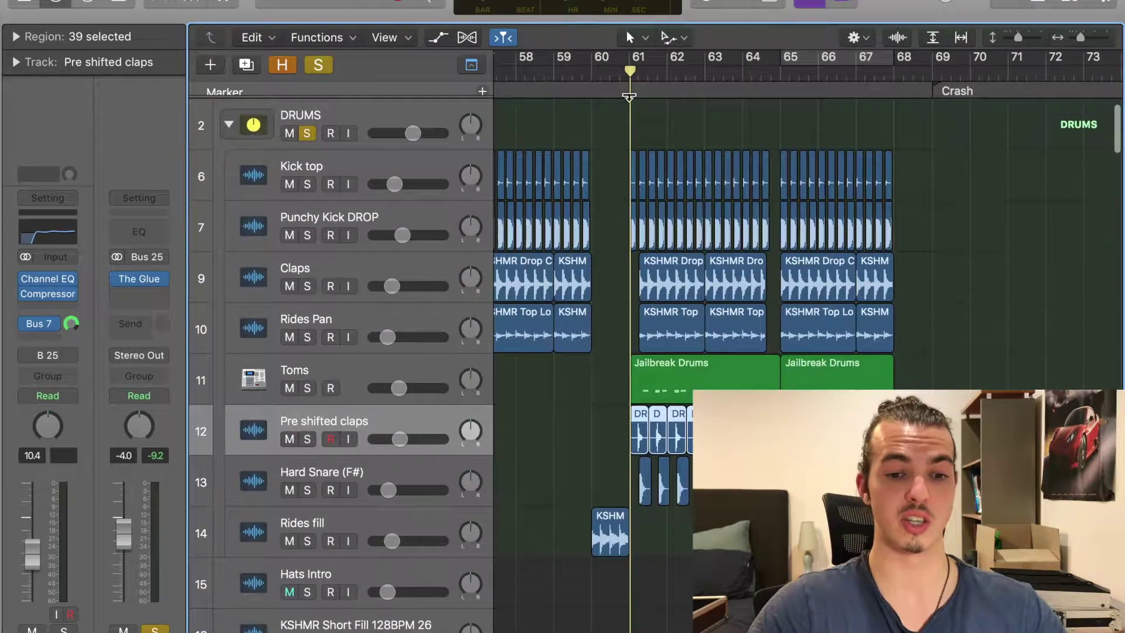
# Play the soloed drums from bar 61 and replay them from the same bar
pyautogui.press('space')
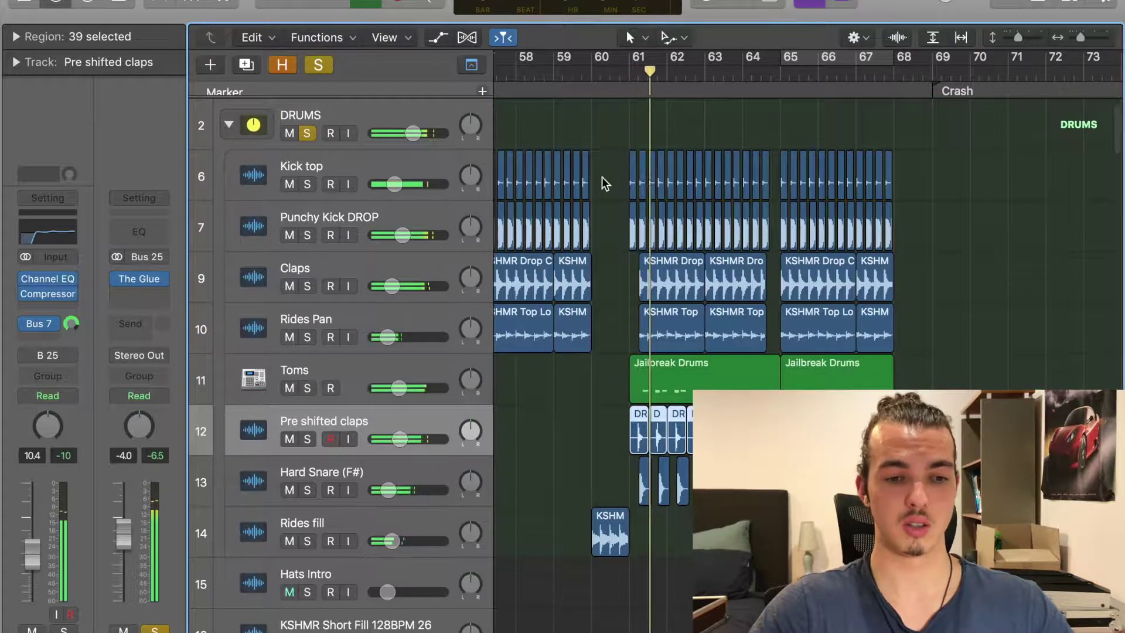
pyautogui.click(693, 233)
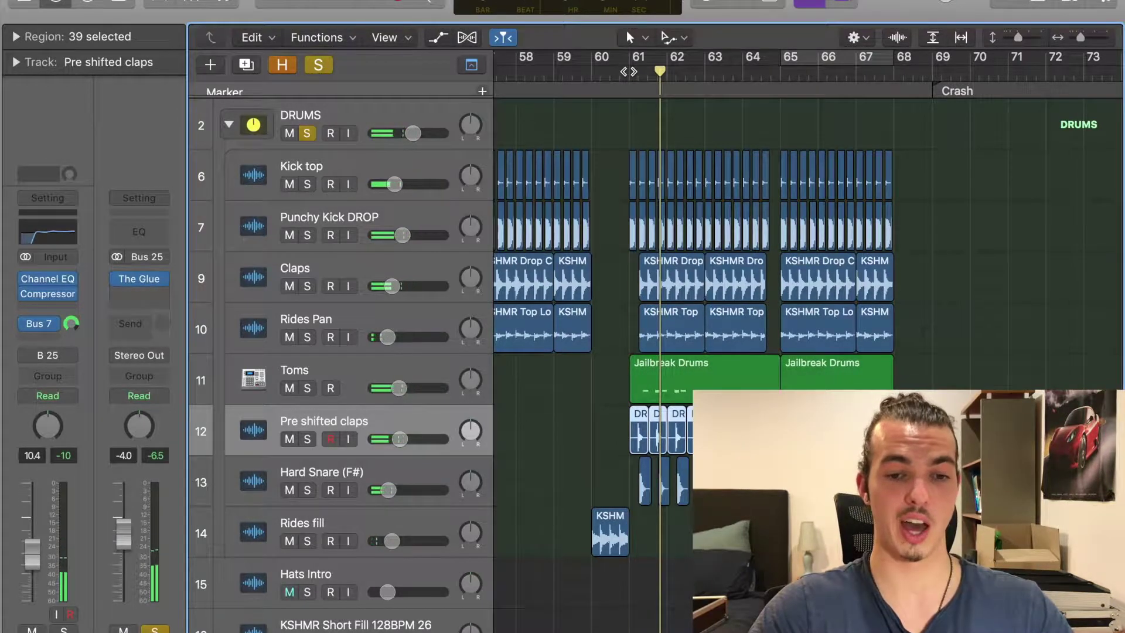
pyautogui.press('space')
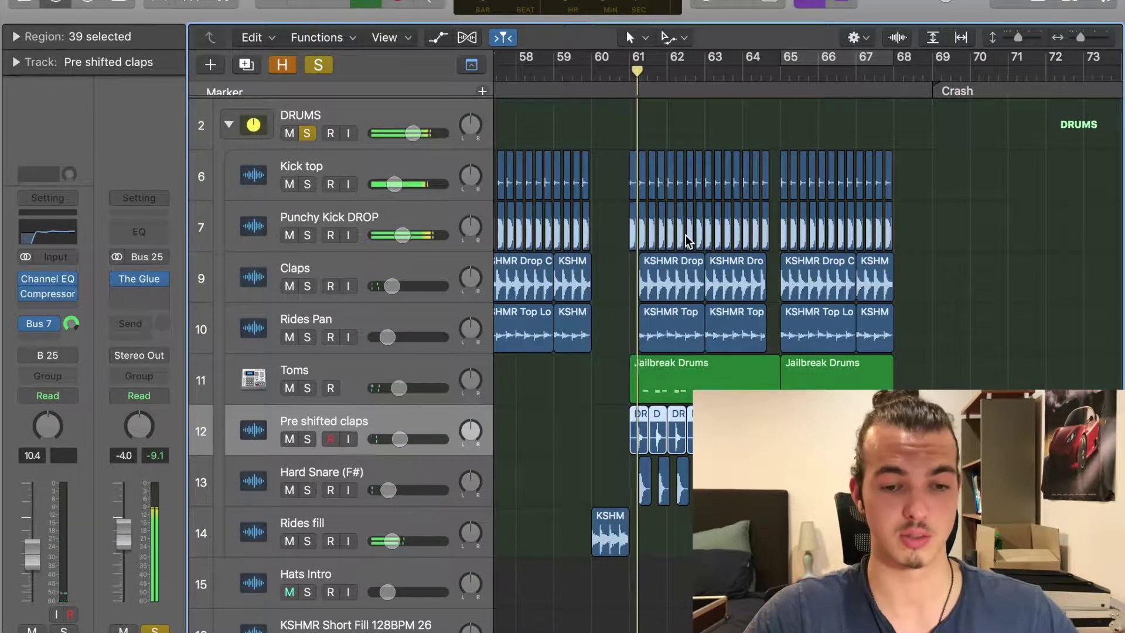
pyautogui.press('Return')
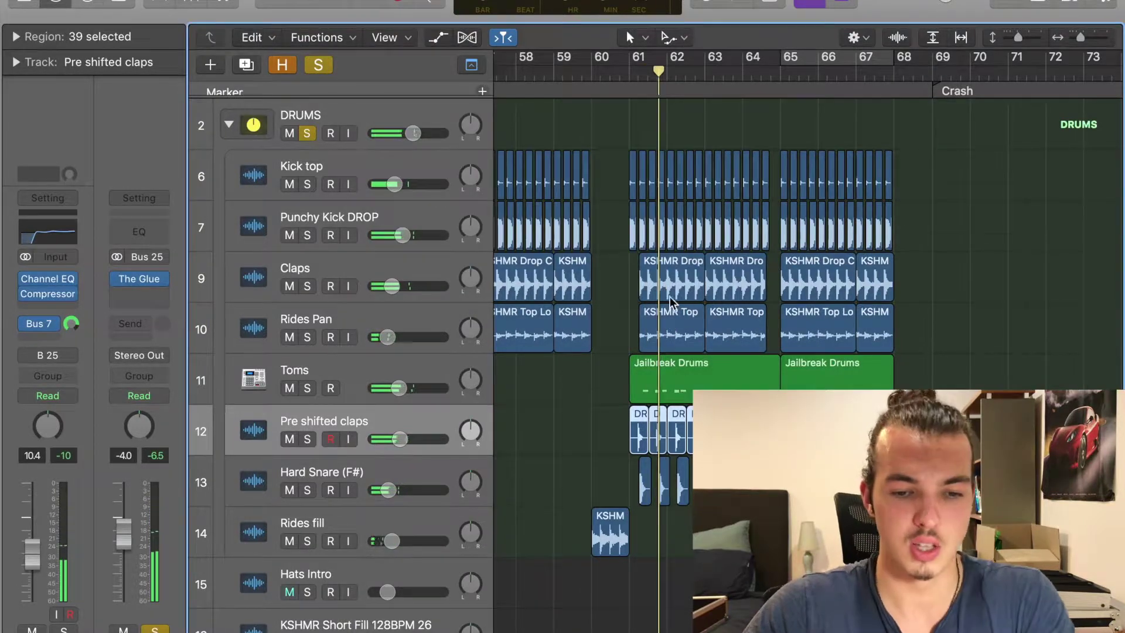
# Solo the Pre shifted claps and Hard Snare (F#) tracks around bars 61 to 65
pyautogui.scroll(-3, 670, 299)
pyautogui.scroll(3, 669, 296)
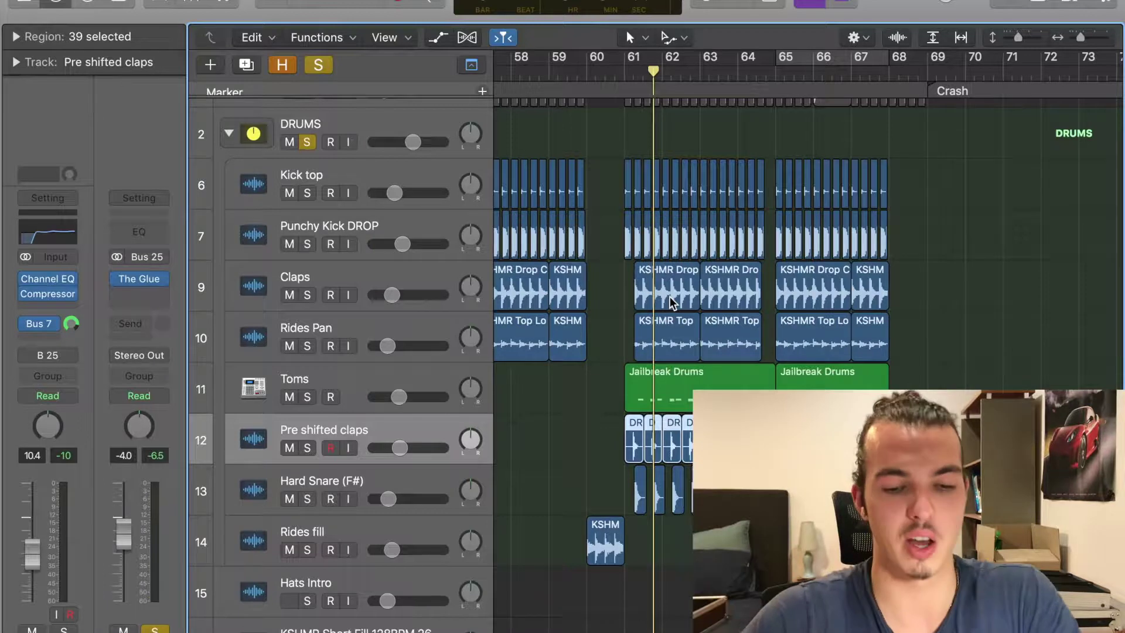
pyautogui.scroll(-3, 685, 463)
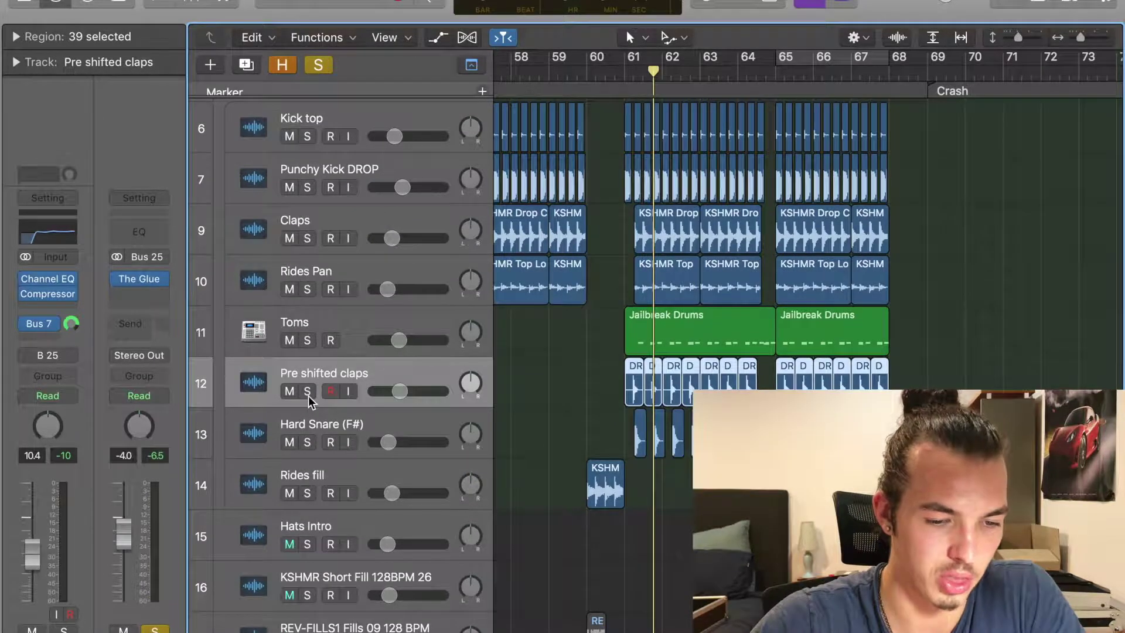
pyautogui.moveTo(308, 396); pyautogui.dragTo(307, 442)
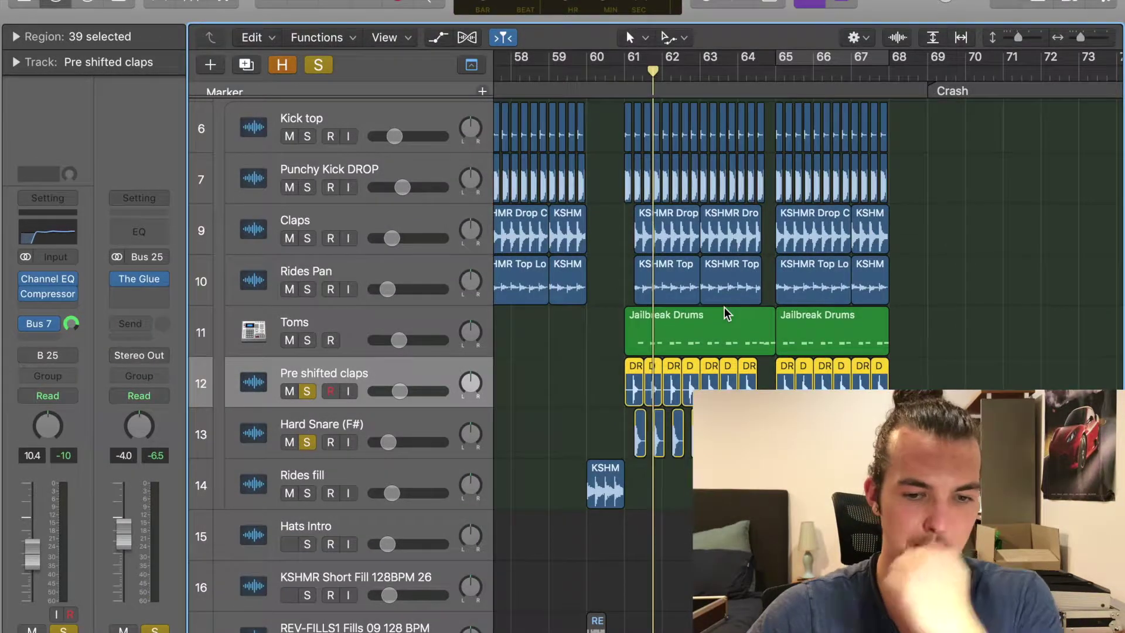
pyautogui.press('super+Right')
pyautogui.press('super+Right')
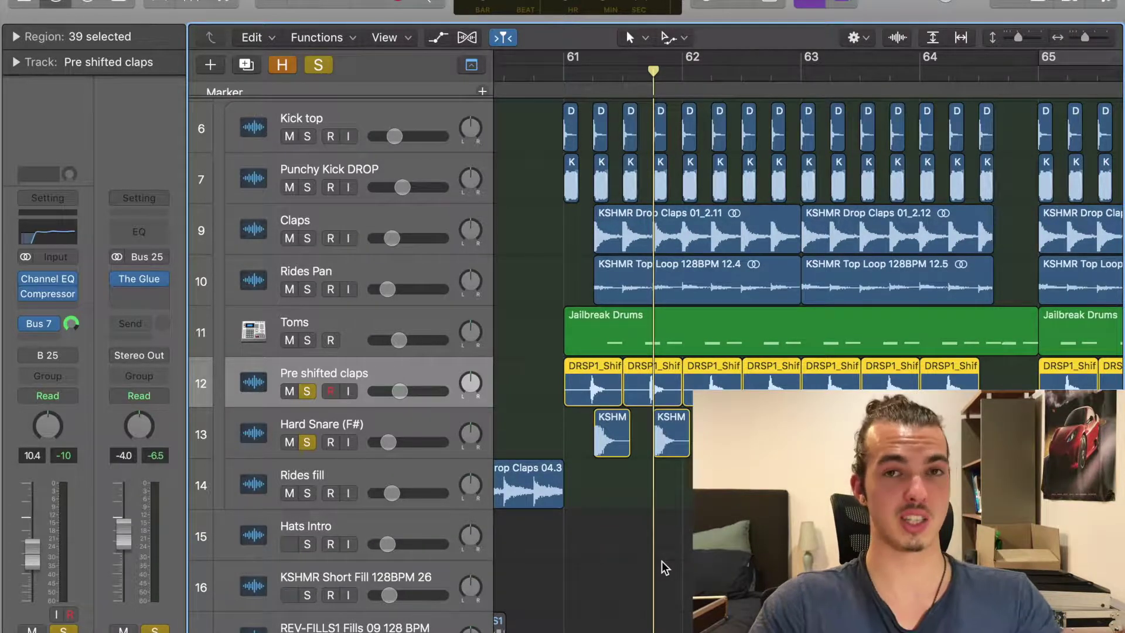
# Unsolo the Pre shifted claps track and the DRUMS stack to audition Hard Snare (F#) alone
pyautogui.click(306, 390)
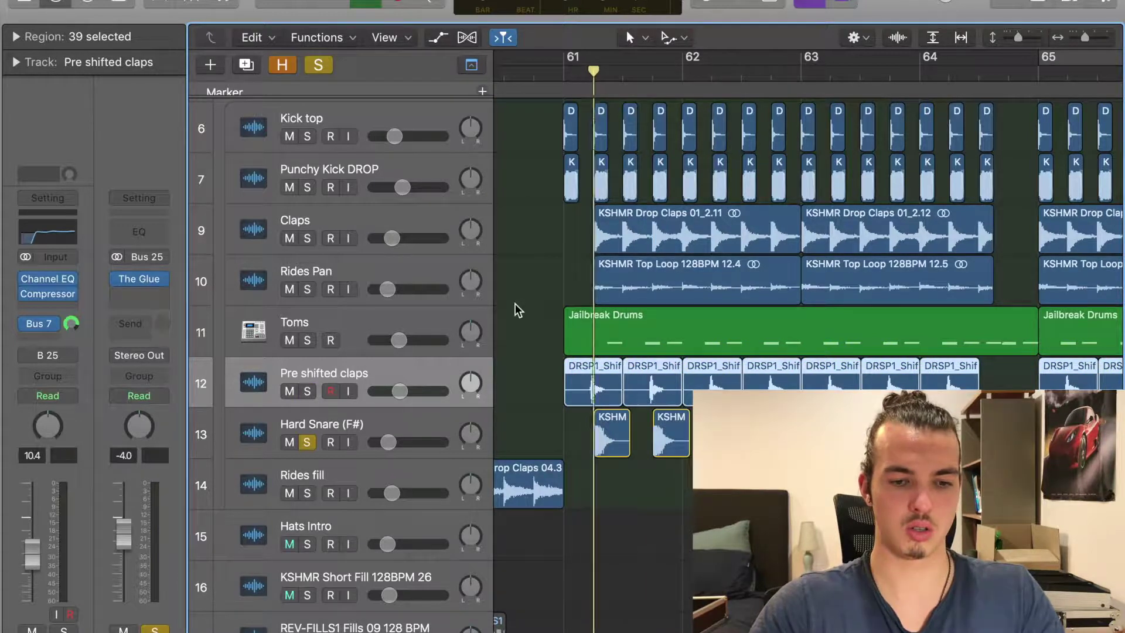
pyautogui.scroll(2, 338, 125)
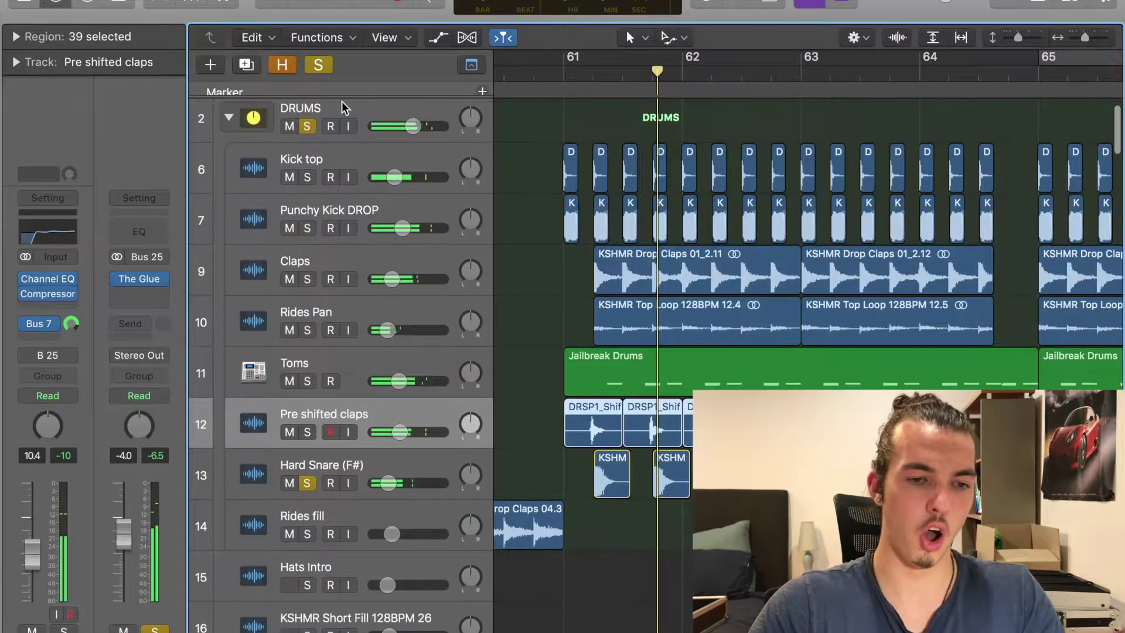
pyautogui.click(306, 126)
pyautogui.scroll(-5, 668, 369)
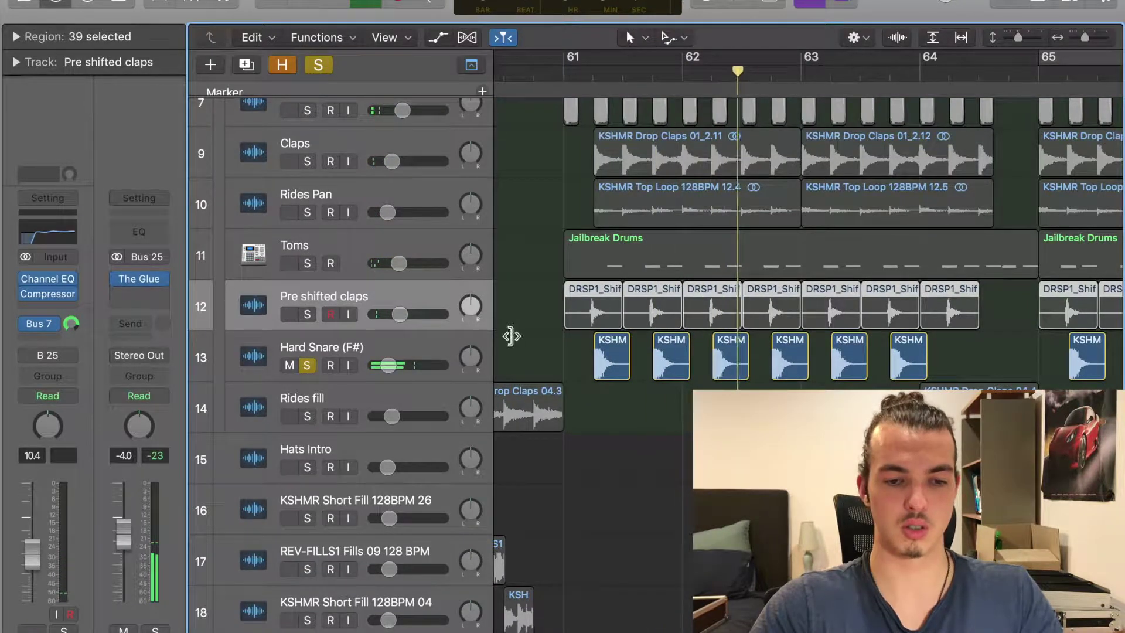
pyautogui.press('Return')
# Solo the Pre shifted claps track instead of Hard Snare (F#) and return the playhead to bar 61
pyautogui.click(307, 314)
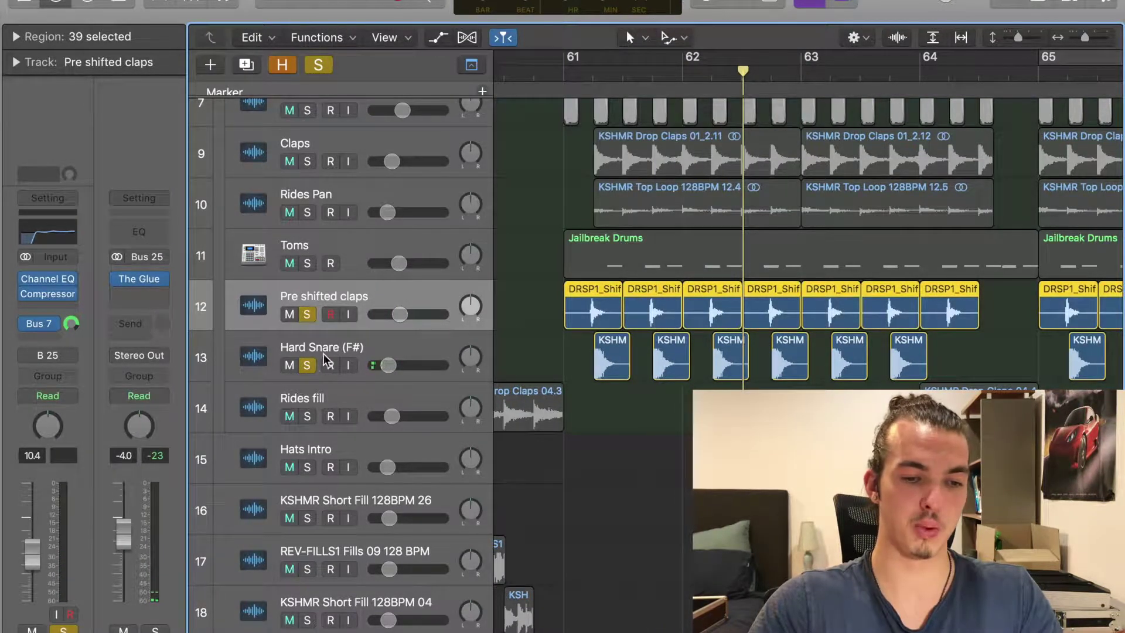
pyautogui.click(306, 365)
pyautogui.click(589, 73)
pyautogui.moveTo(587, 74); pyautogui.dragTo(563, 73)
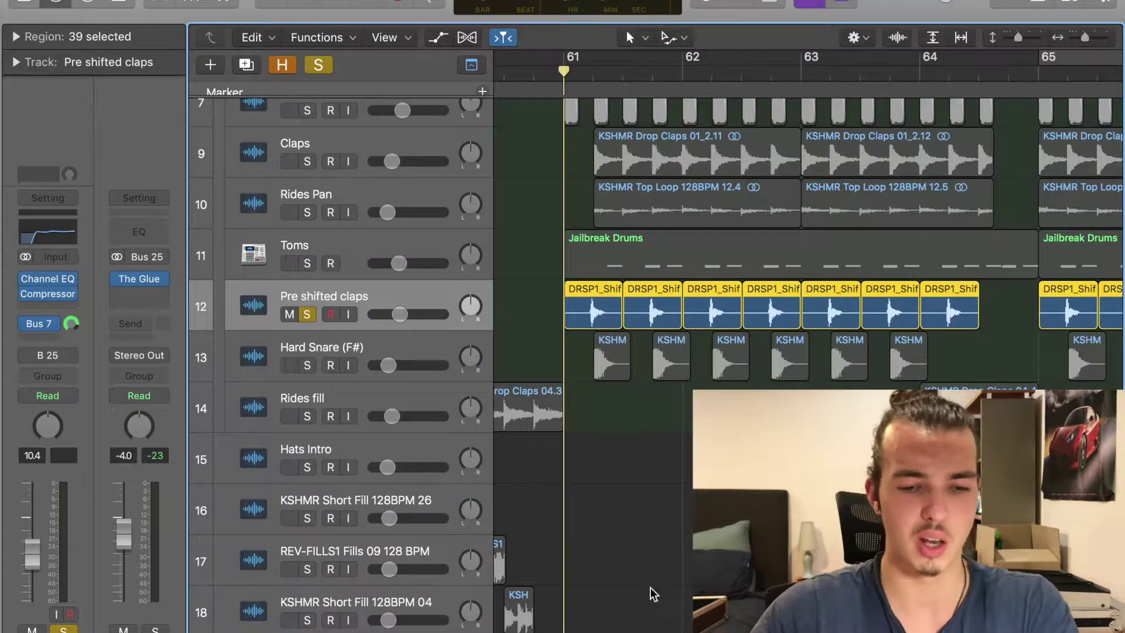
# Examine where the shifted clap's waveform starts relative to the hard snare at beat 61 2, and play the claps alone
pyautogui.scroll(6, 586, 338)
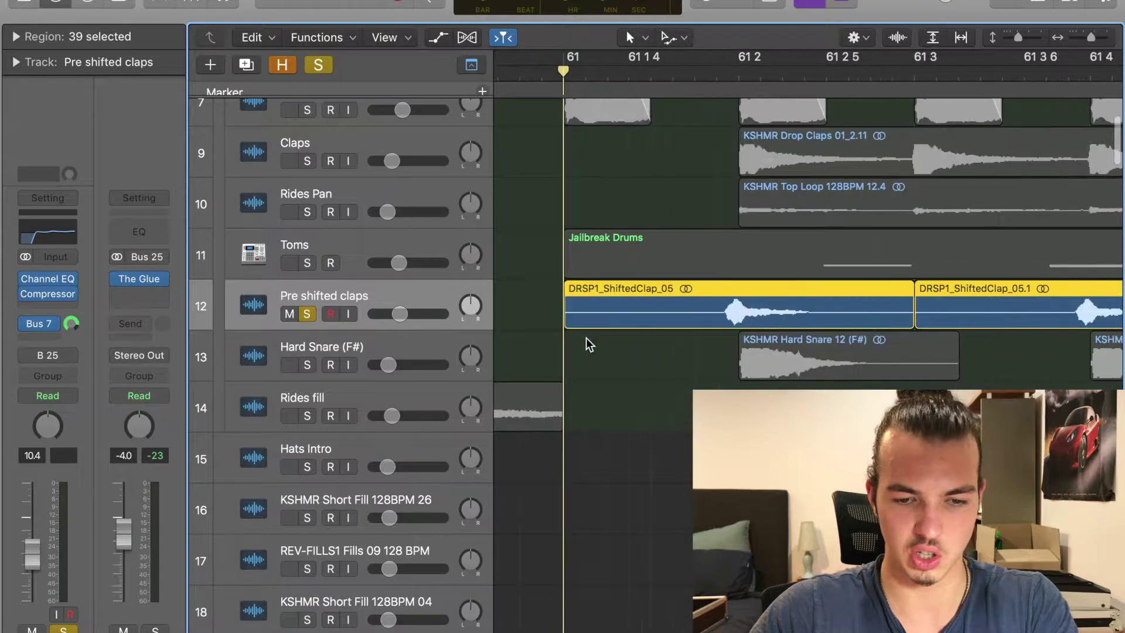
pyautogui.hscroll(2, 725, 320)
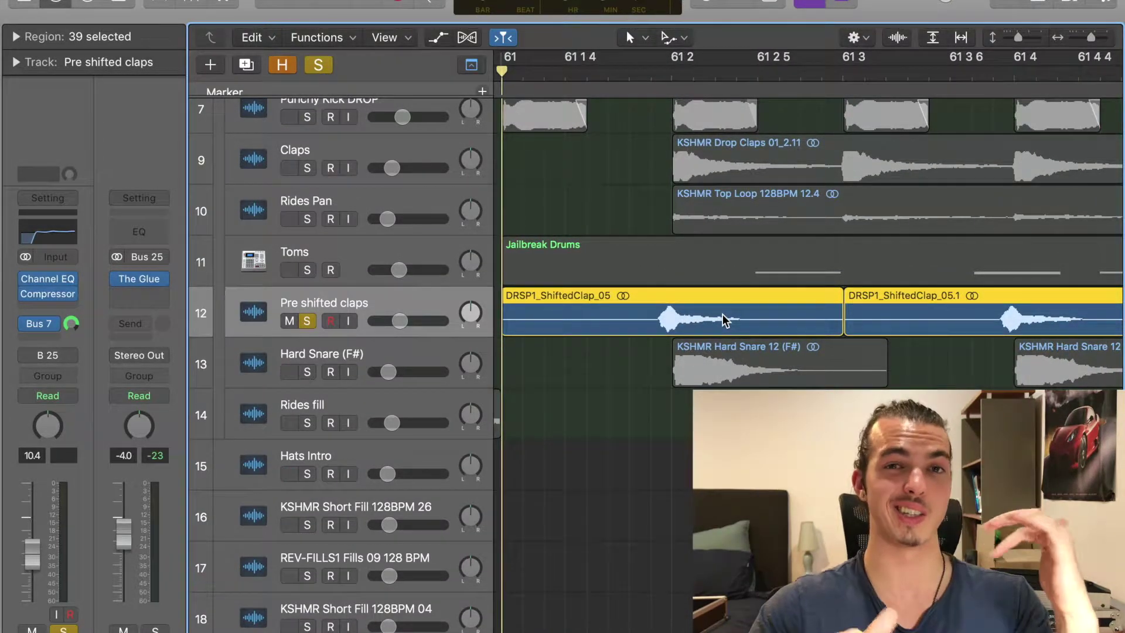
pyautogui.hscroll(-1, 670, 322)
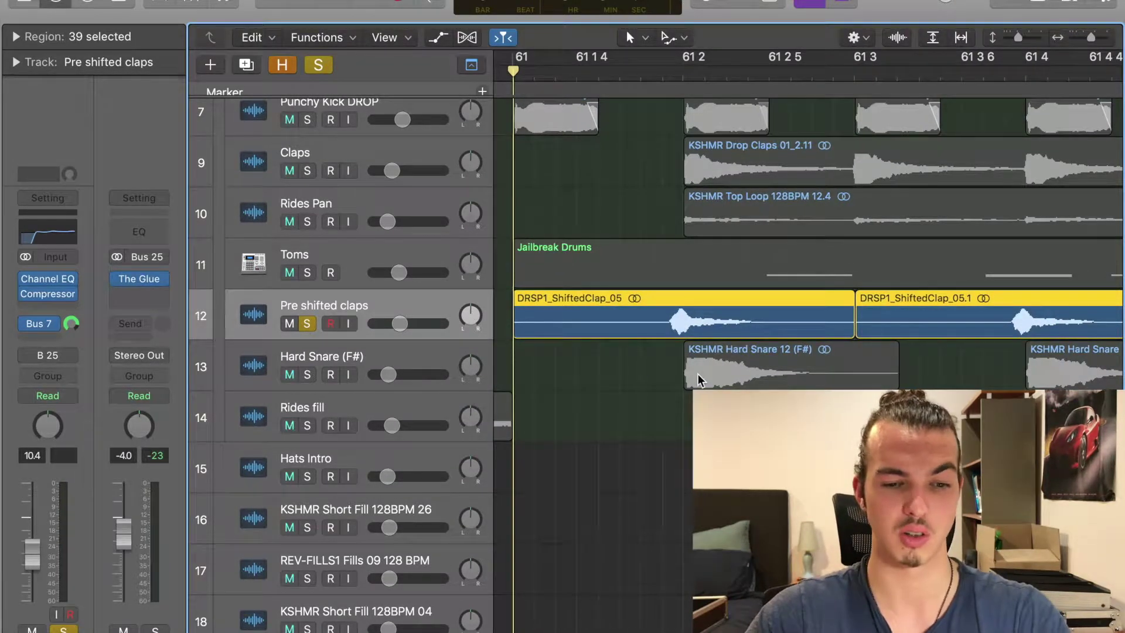
pyautogui.hscroll(-15, 697, 373)
pyautogui.scroll(-5, 690, 381)
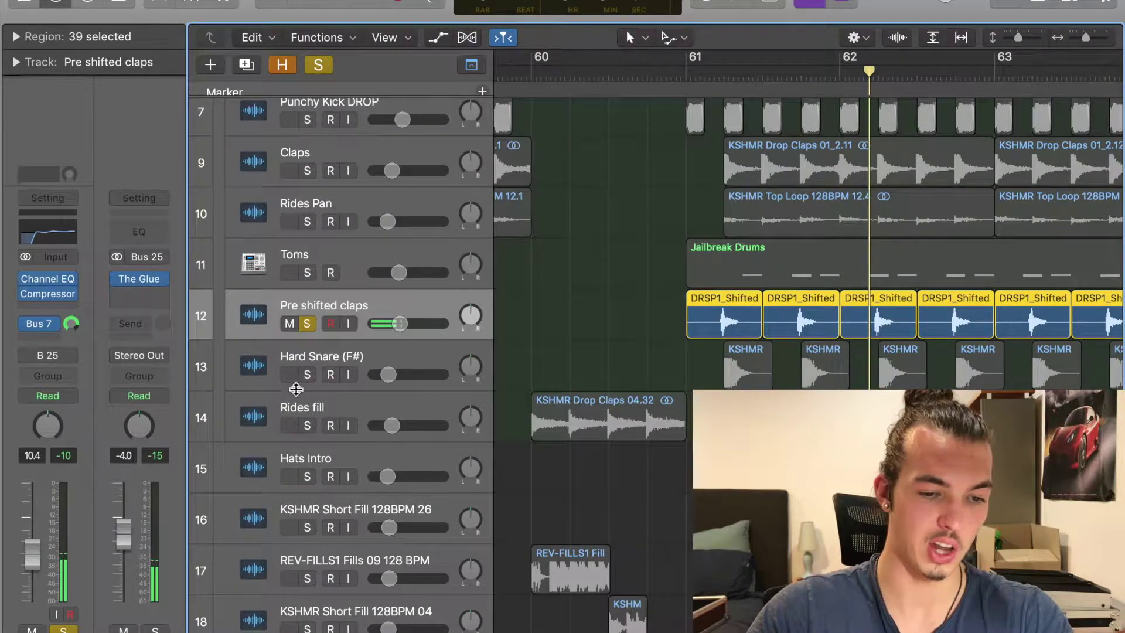
# Add the Hard Snare (F#) and Toms tracks to the solo and play them together with the shifted claps
pyautogui.click(307, 374)
pyautogui.hscroll(3, 310, 305)
pyautogui.scroll(1, 314, 247)
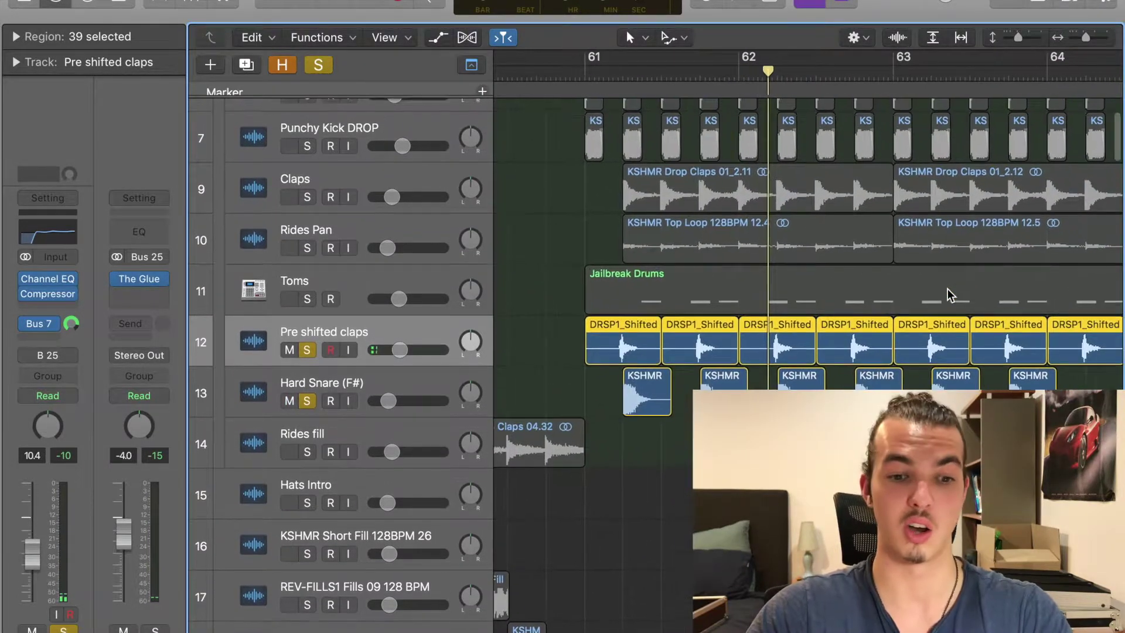
pyautogui.click(307, 299)
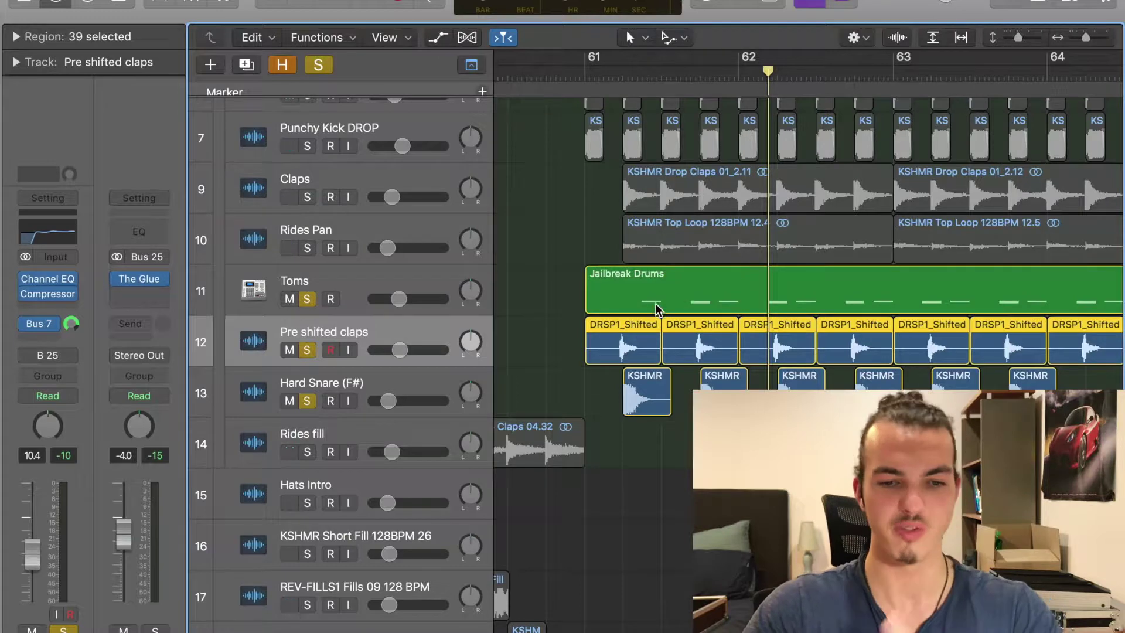
pyautogui.scroll(1, 660, 310)
pyautogui.press('space')
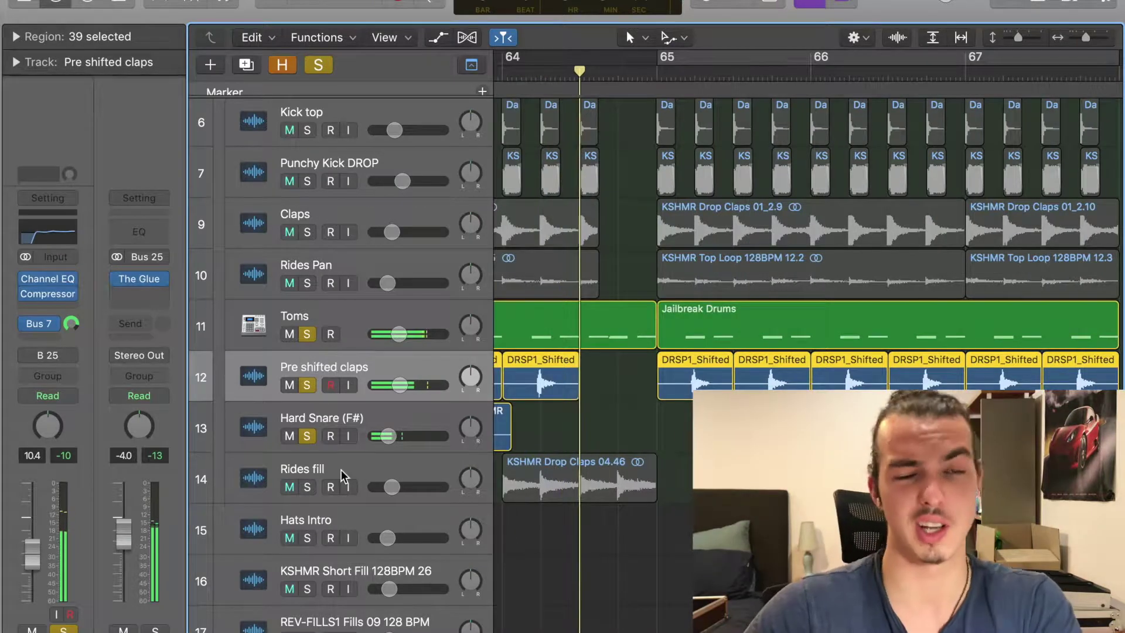
# Stop playback, return the playhead to bar 61 and clear all track solos
pyautogui.press('space')
pyautogui.hscroll(-10, 527, 51)
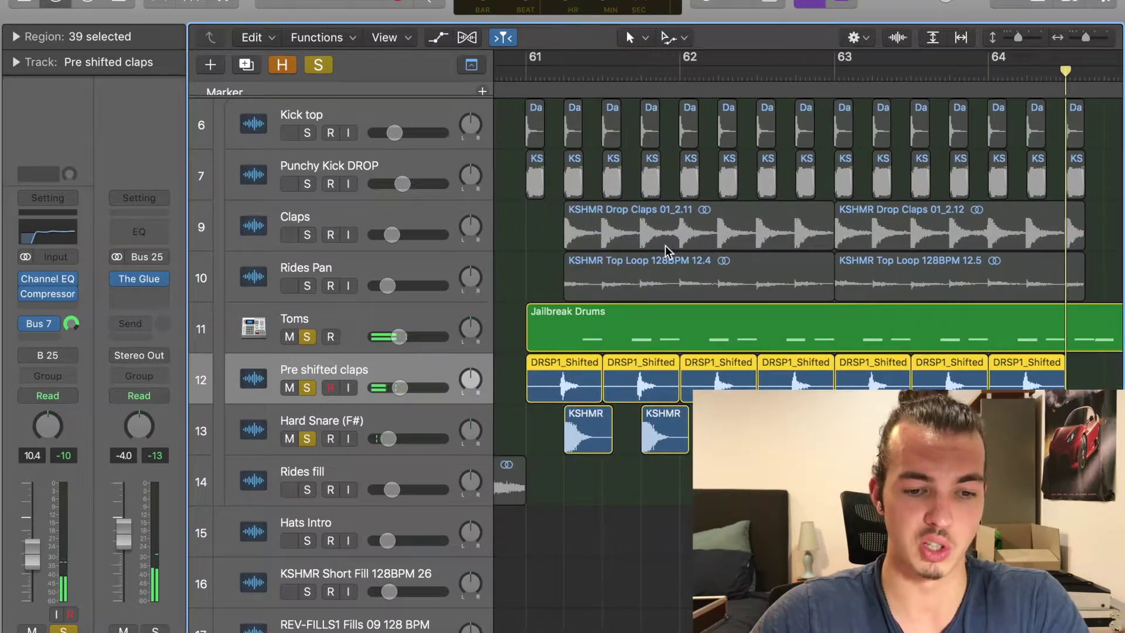
pyautogui.click(526, 47)
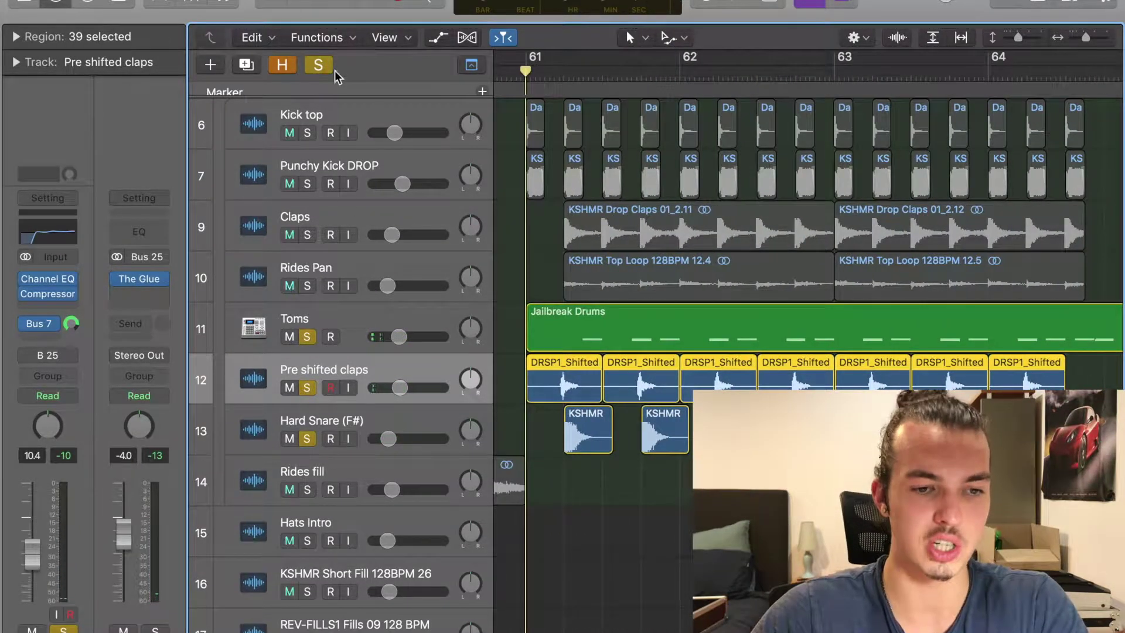
pyautogui.click(320, 66)
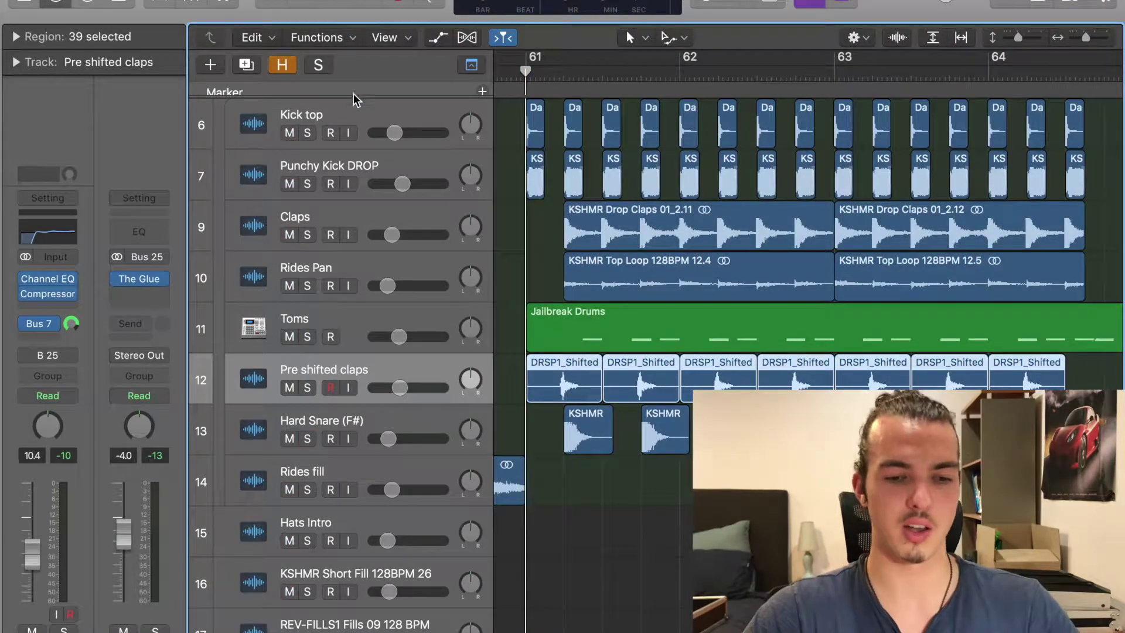
pyautogui.scroll(3, 327, 202)
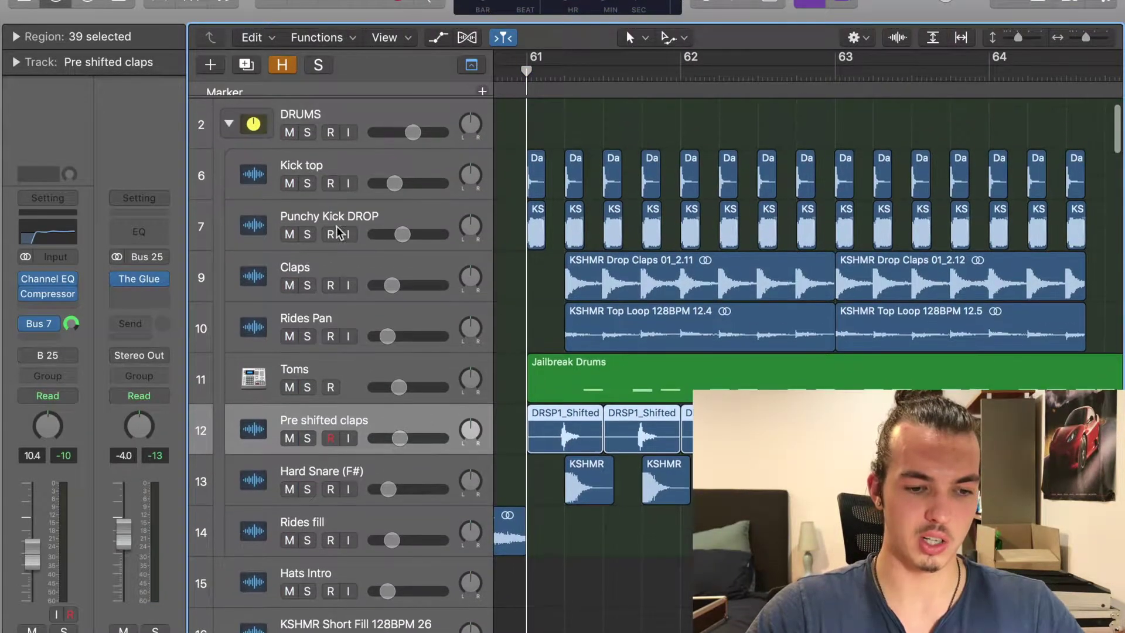
pyautogui.scroll(-4, 354, 281)
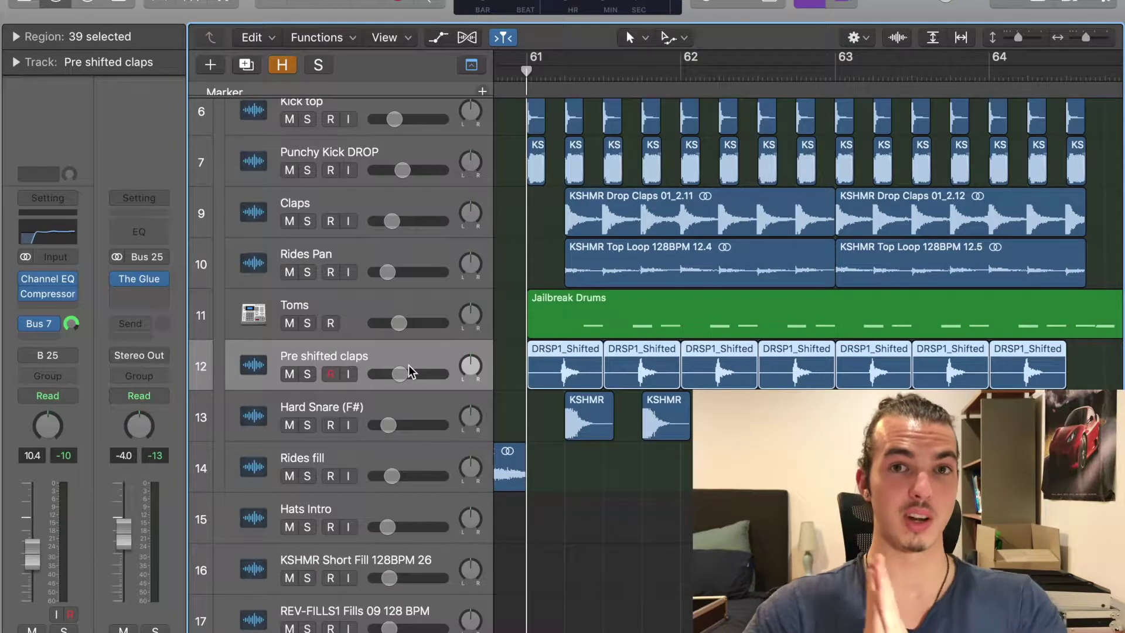
# Solo the Pre shifted claps and Hard Snare (F#) tracks together and compare their channel strips' Bus 7 sends
pyautogui.click(428, 414)
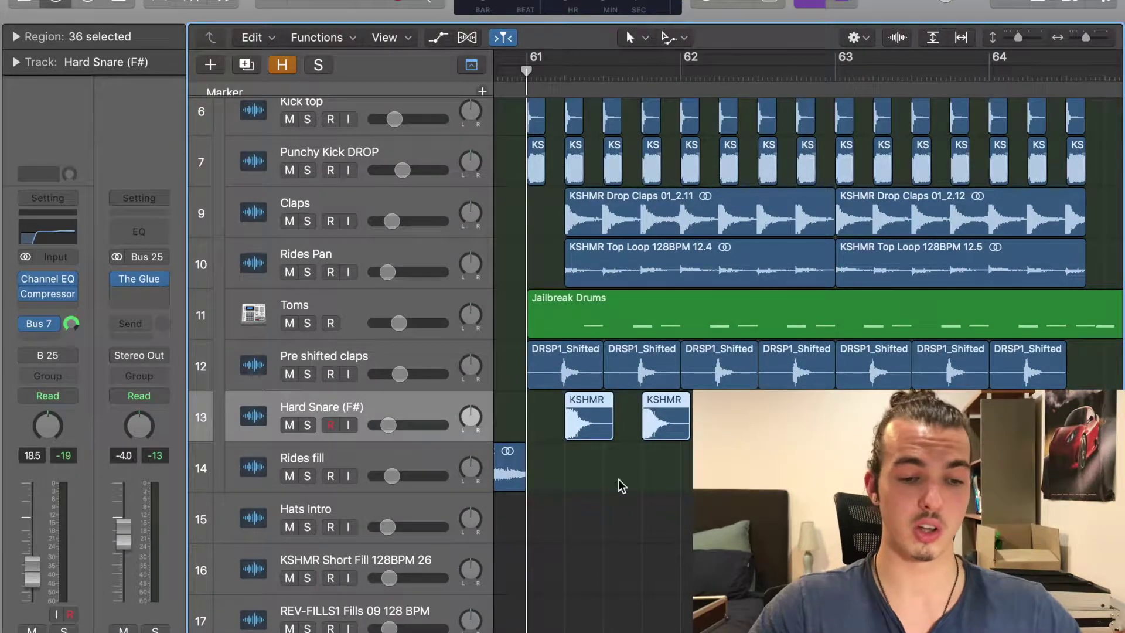
pyautogui.click(307, 375)
pyautogui.press('s')
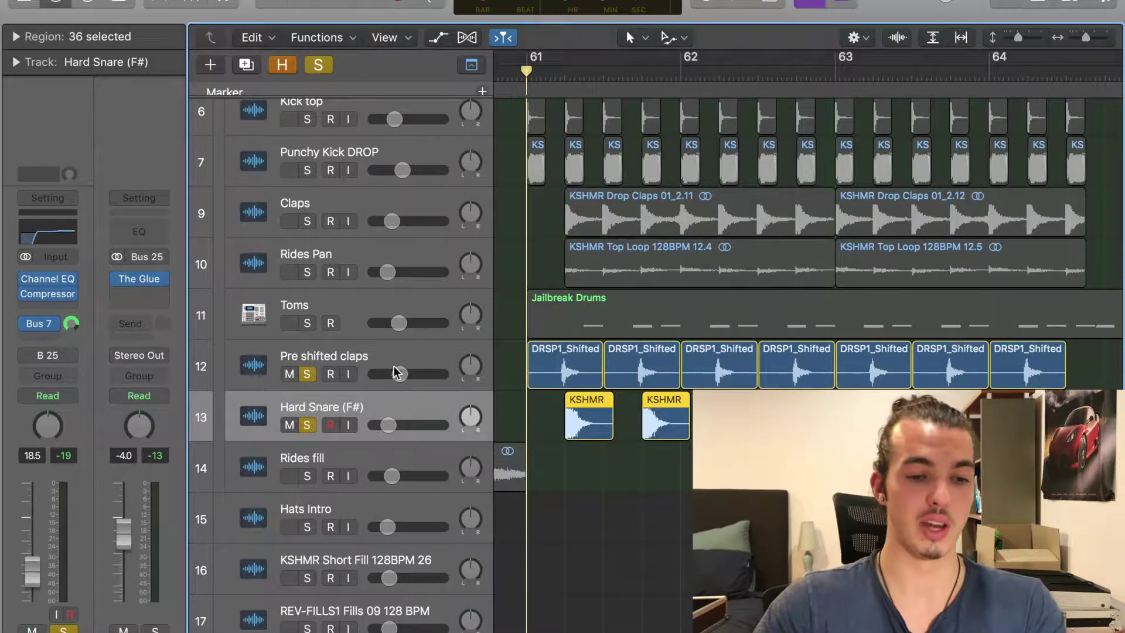
pyautogui.click(414, 364)
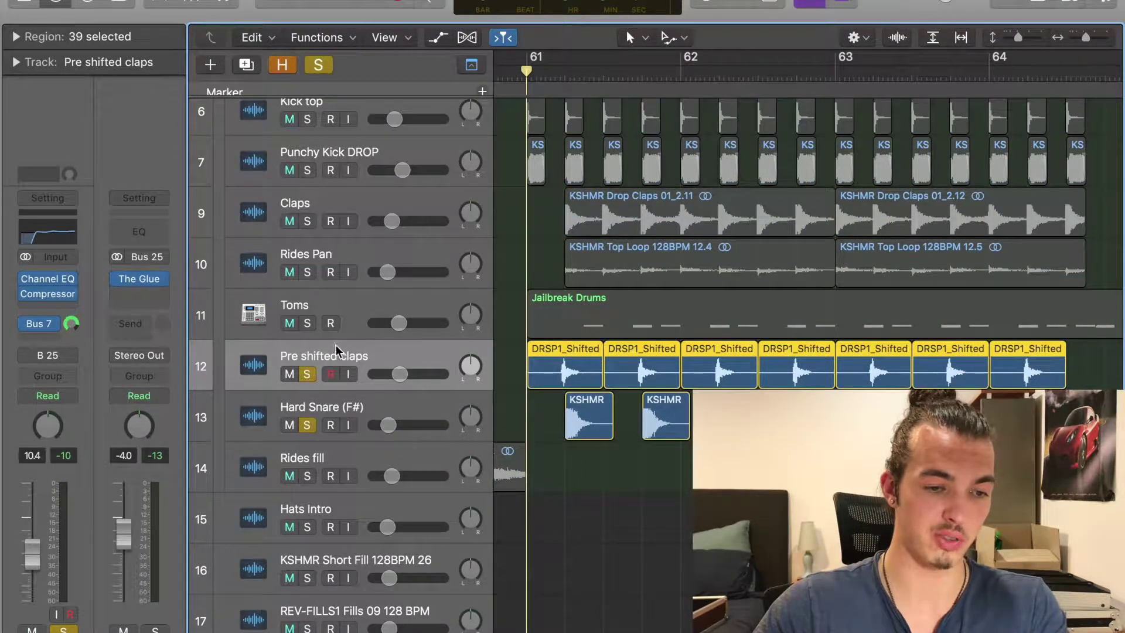
pyautogui.click(409, 418)
pyautogui.scroll(1, 551, 420)
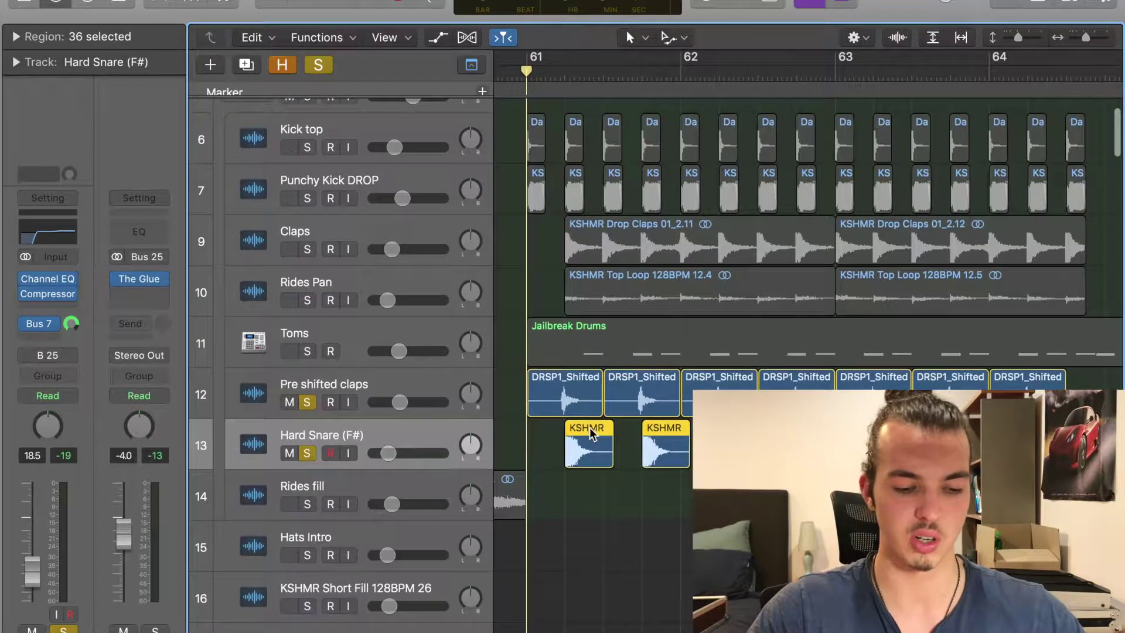
# Open the mixer and locate the Bus 7 drum reverb channel with its chain of audio effects
pyautogui.press('x')
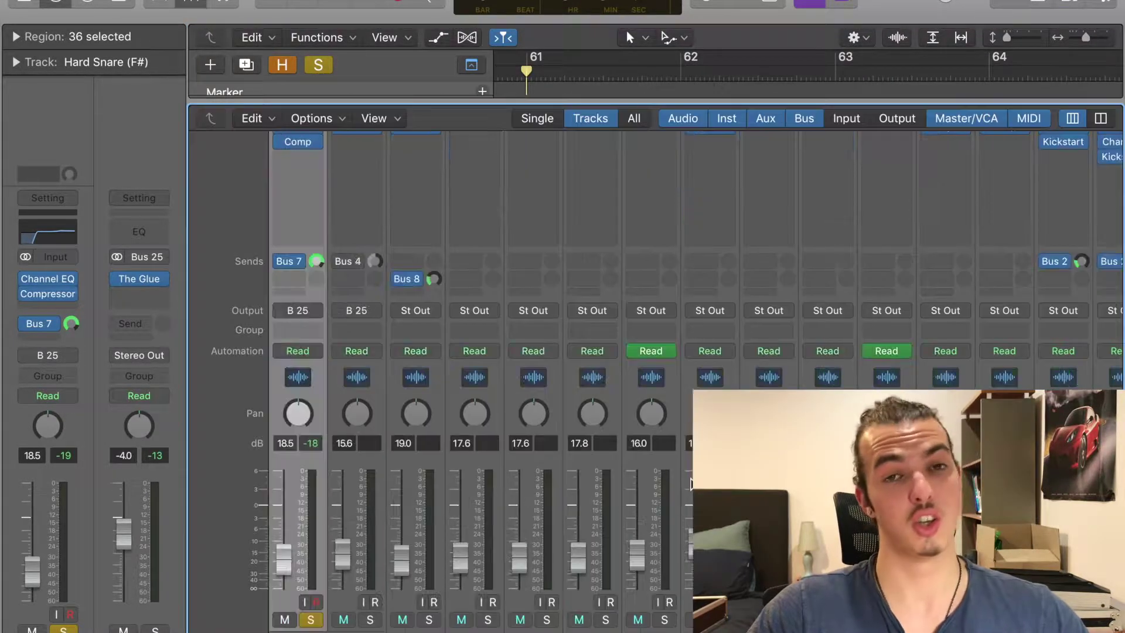
pyautogui.hscroll(-10, 691, 483)
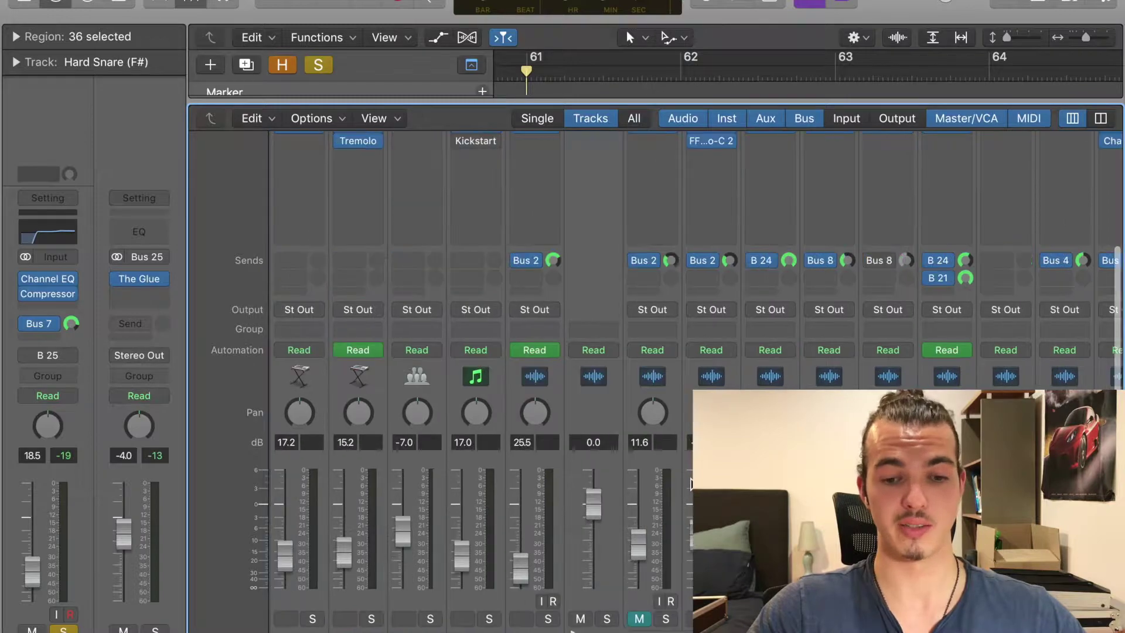
pyautogui.hscroll(-6, 691, 483)
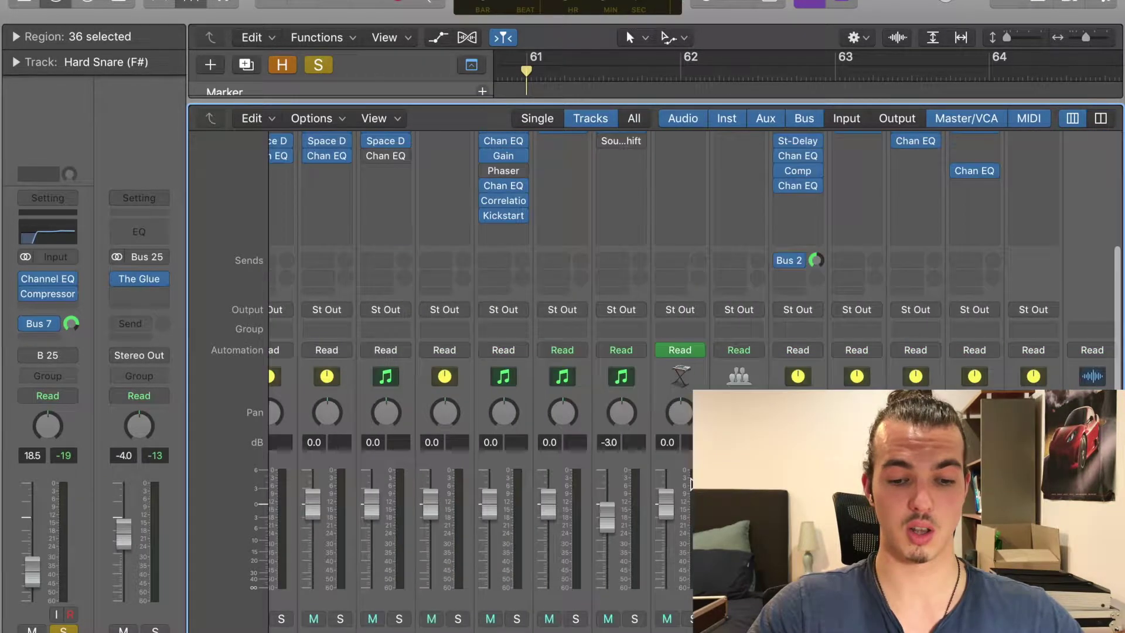
pyautogui.hscroll(-8, 692, 484)
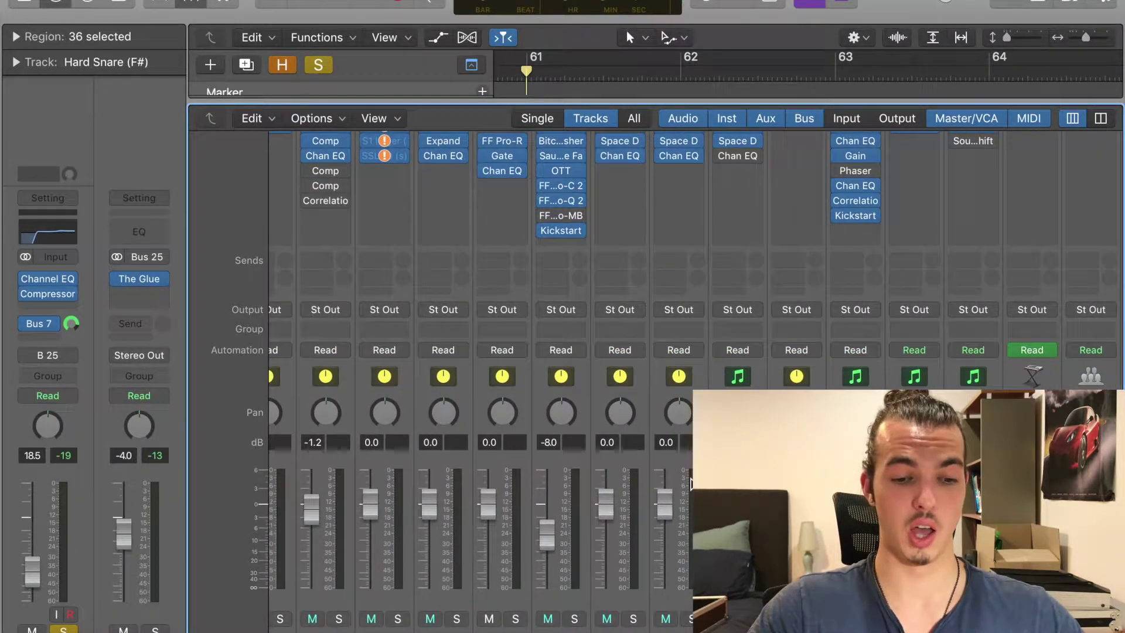
pyautogui.scroll(1, 692, 483)
pyautogui.hscroll(-2, 551, 281)
pyautogui.scroll(1, 551, 282)
pyautogui.scroll(2, 587, 182)
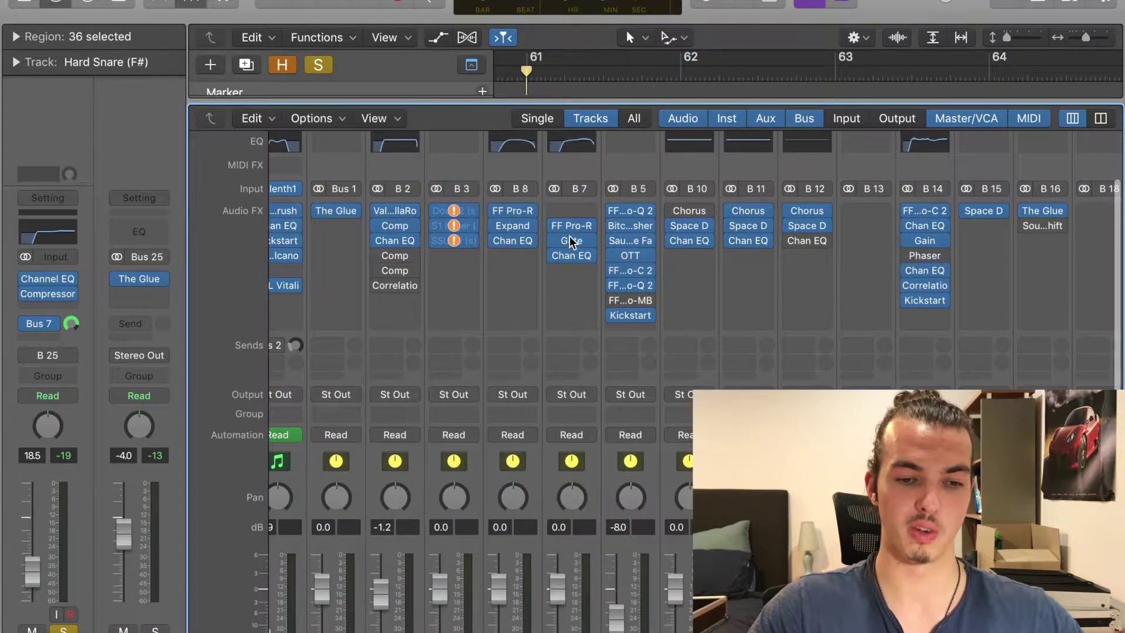
# Inspect the FabFilter Pro-R reverb and the Channel EQ settings on the Bus 7 channel
pyautogui.click(575, 233)
pyautogui.moveTo(492, 95); pyautogui.dragTo(536, 72)
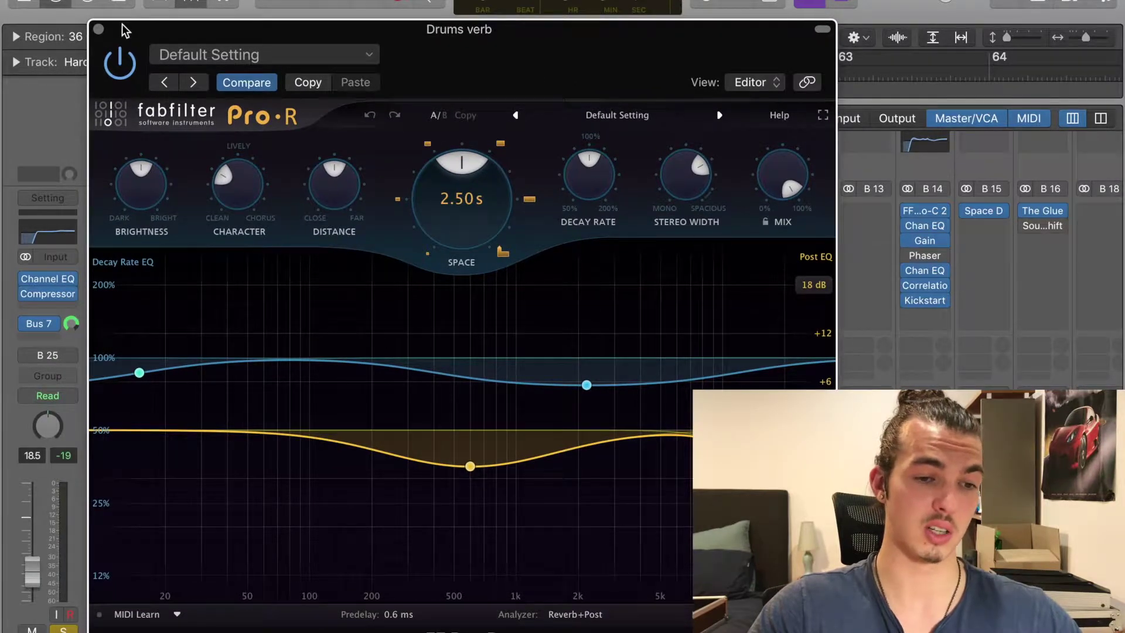
pyautogui.click(97, 29)
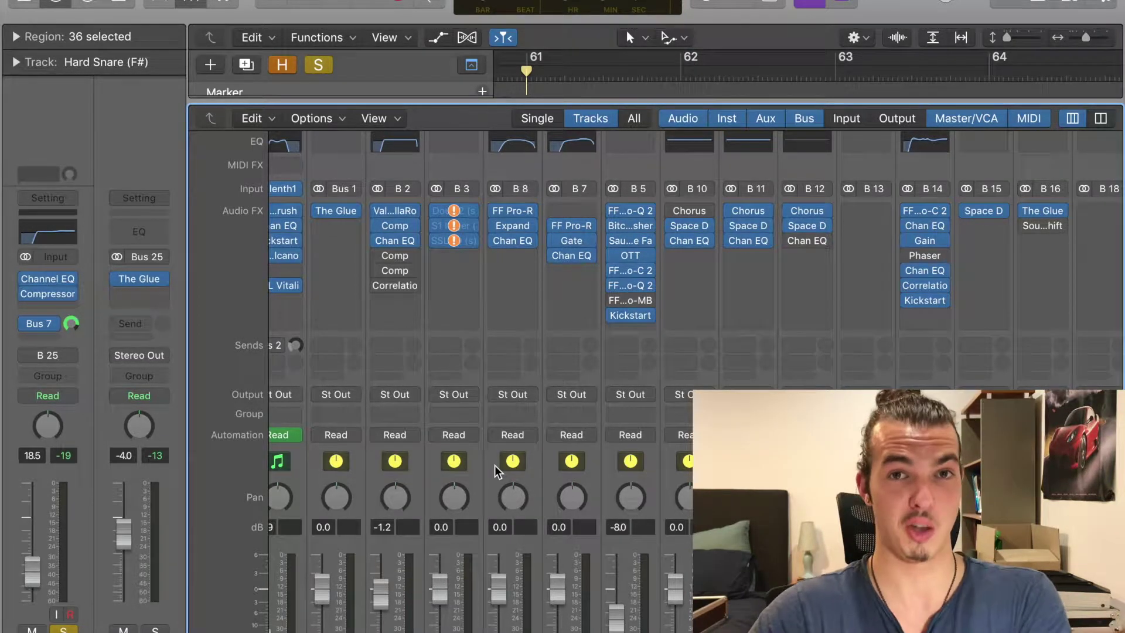
pyautogui.click(574, 142)
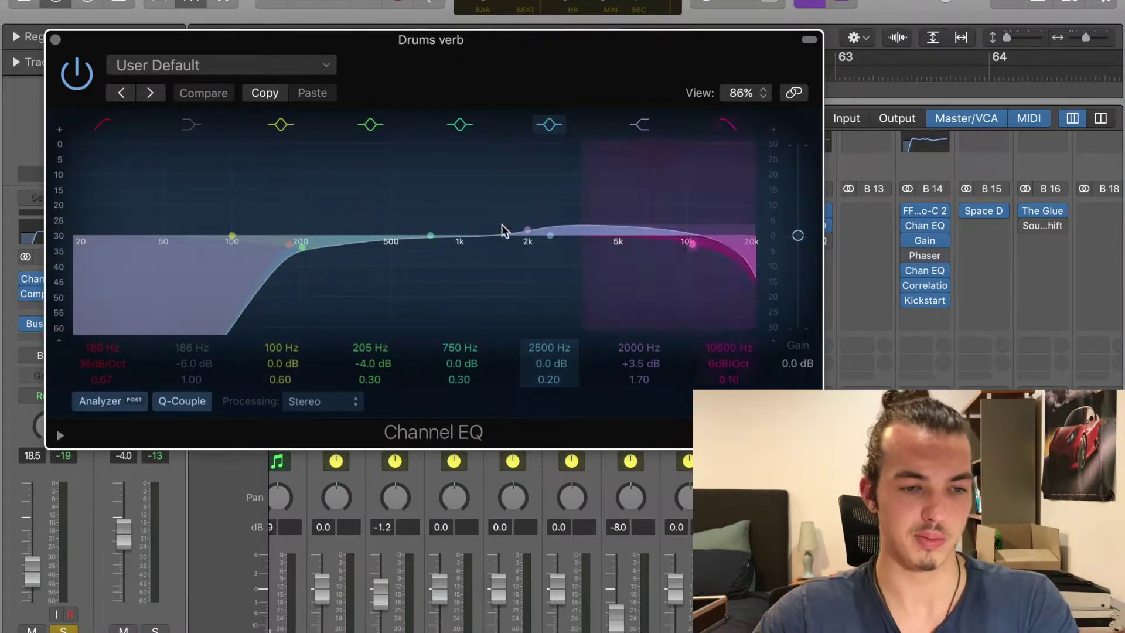
pyautogui.click(55, 39)
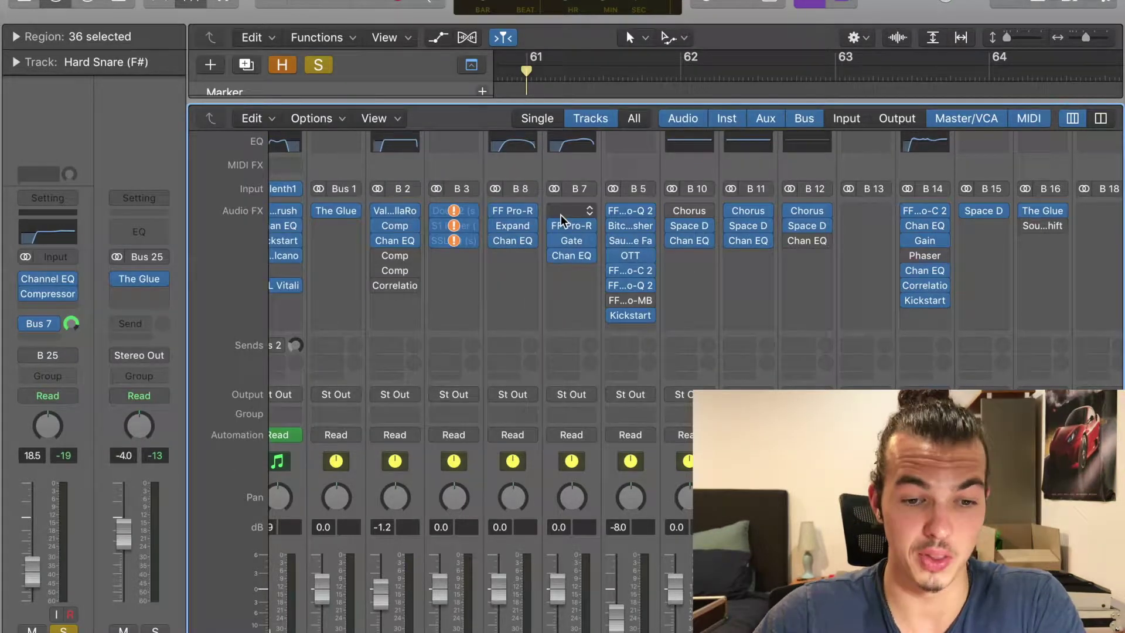
# Open the Noise Gate on the Bus 7 reverb channel and audition the soloed claps and snare with it active
pyautogui.click(575, 244)
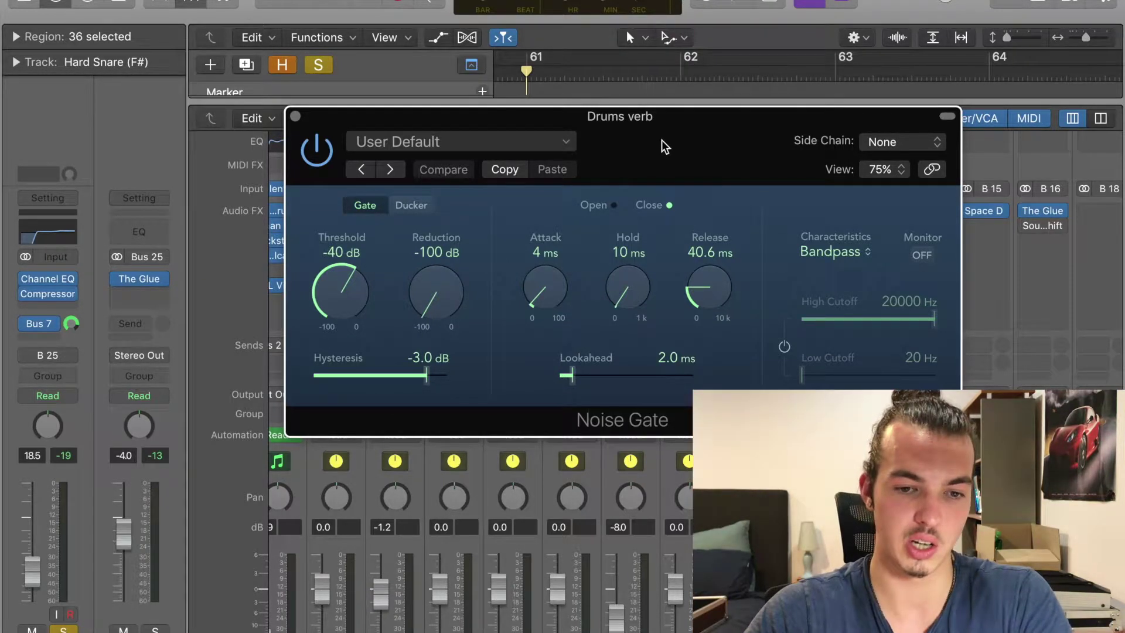
pyautogui.moveTo(661, 139); pyautogui.dragTo(666, 140)
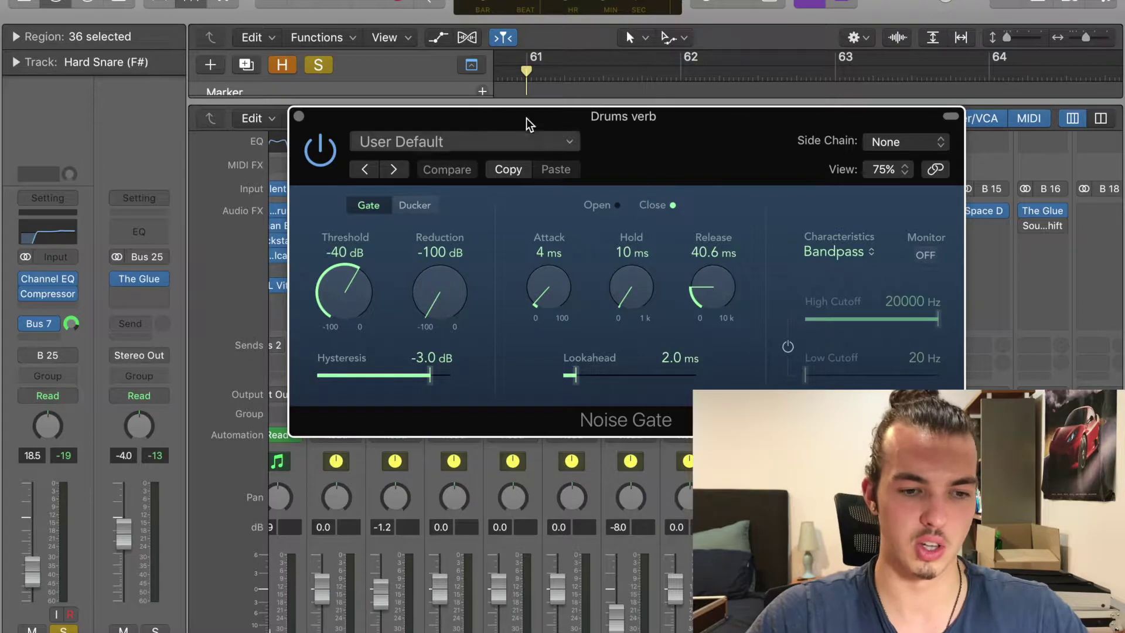
pyautogui.press('space')
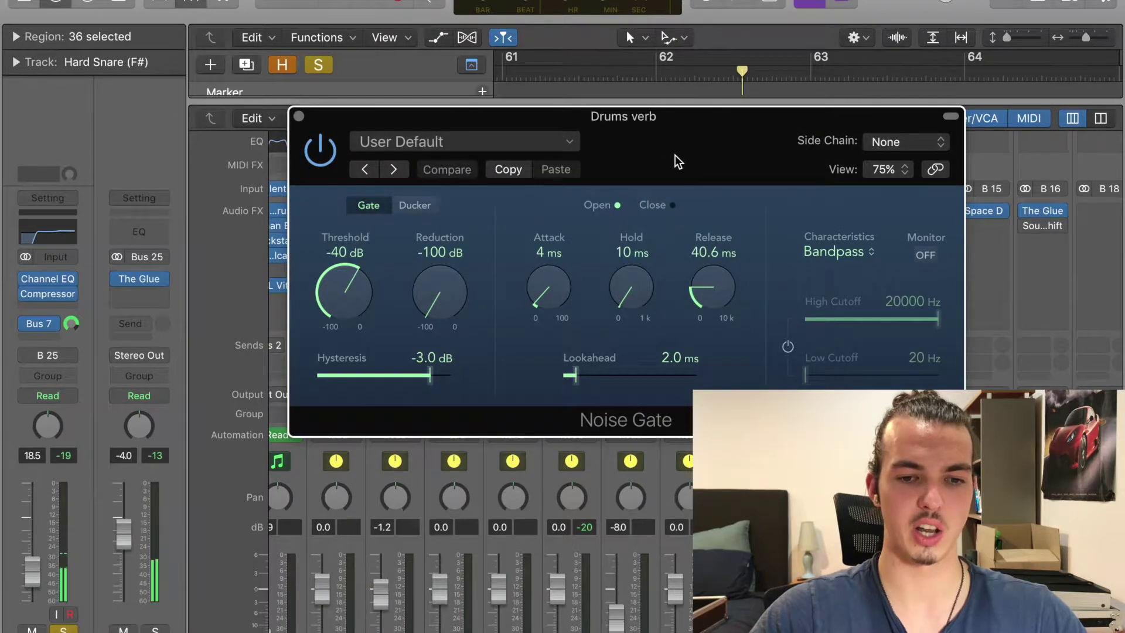
pyautogui.moveTo(675, 155); pyautogui.dragTo(678, 155)
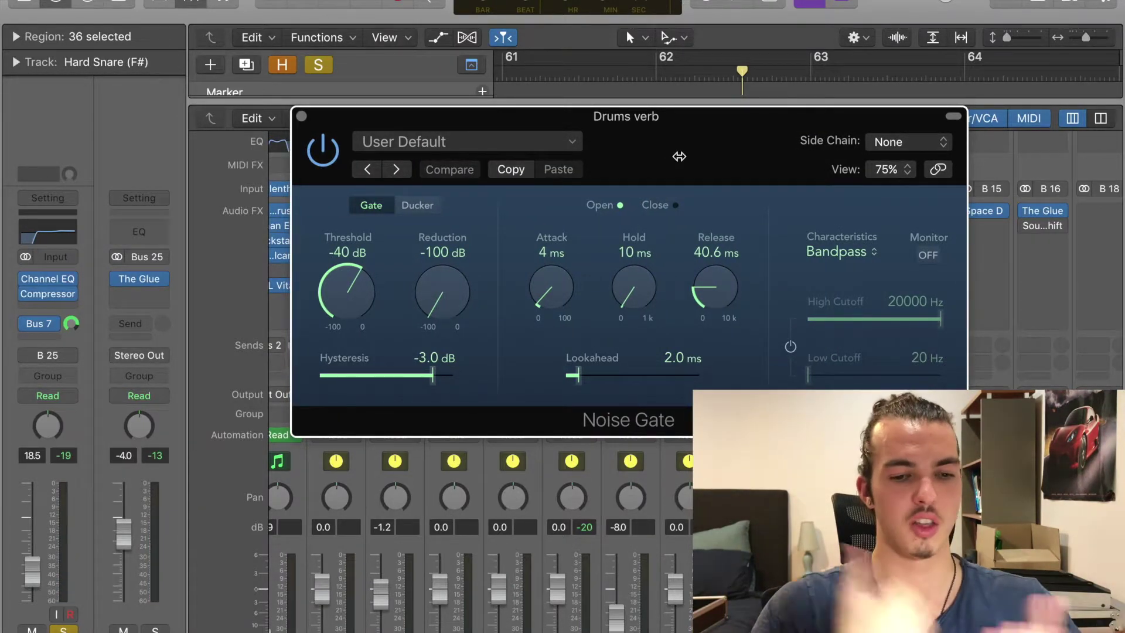
# Bypass the Noise Gate and loop playback of the soloed claps and snare from bar 61 to 63
pyautogui.click(331, 149)
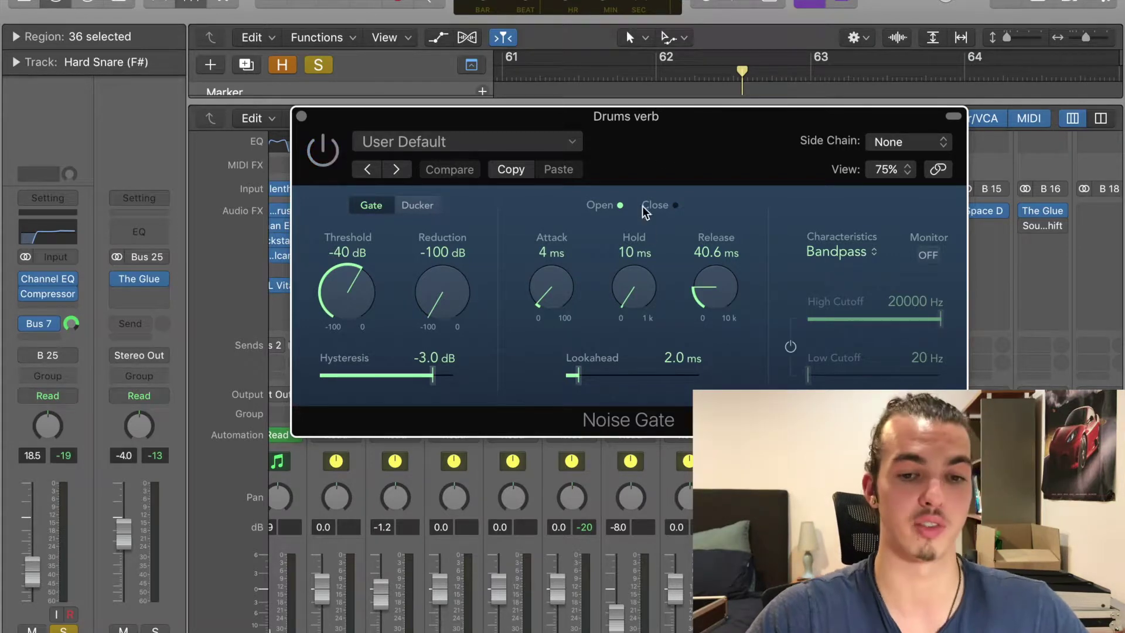
pyautogui.moveTo(505, 57); pyautogui.dragTo(826, 58)
pyautogui.press('space')
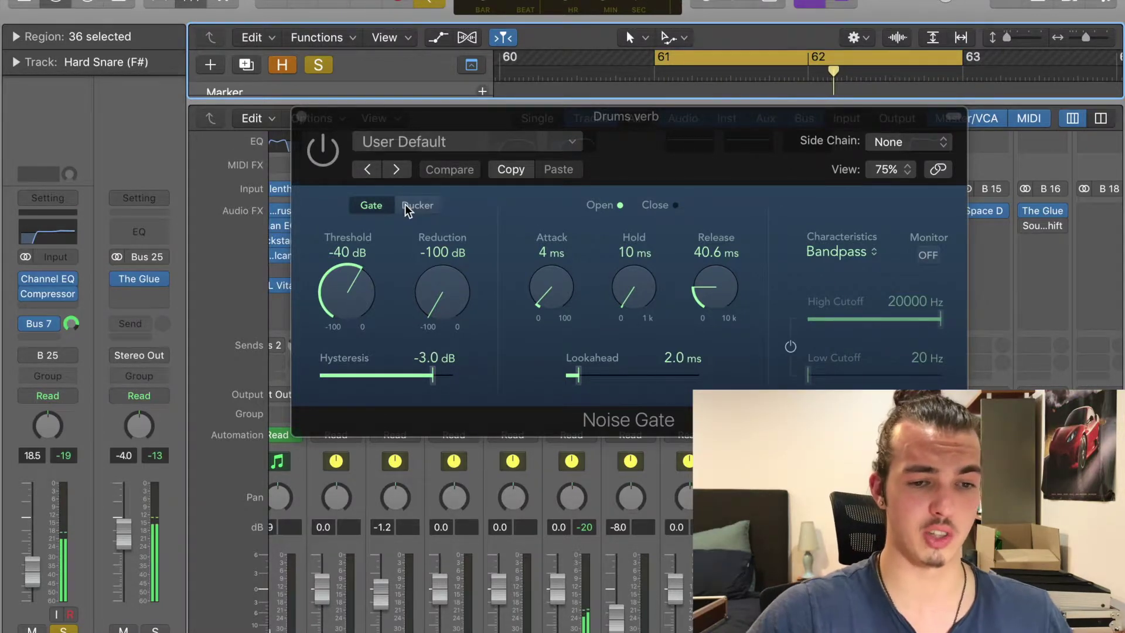
# Clear the solos to hear the full mix with the gate bypassed, and dismiss the system overload alert
pyautogui.click(324, 68)
pyautogui.press('space')
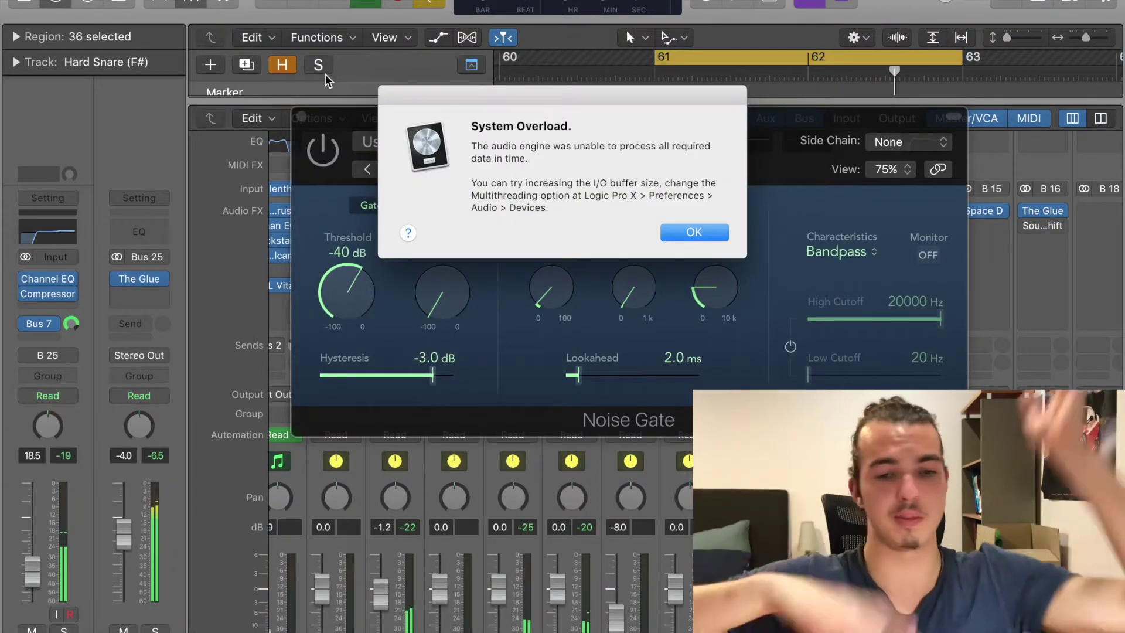
pyautogui.press('Return')
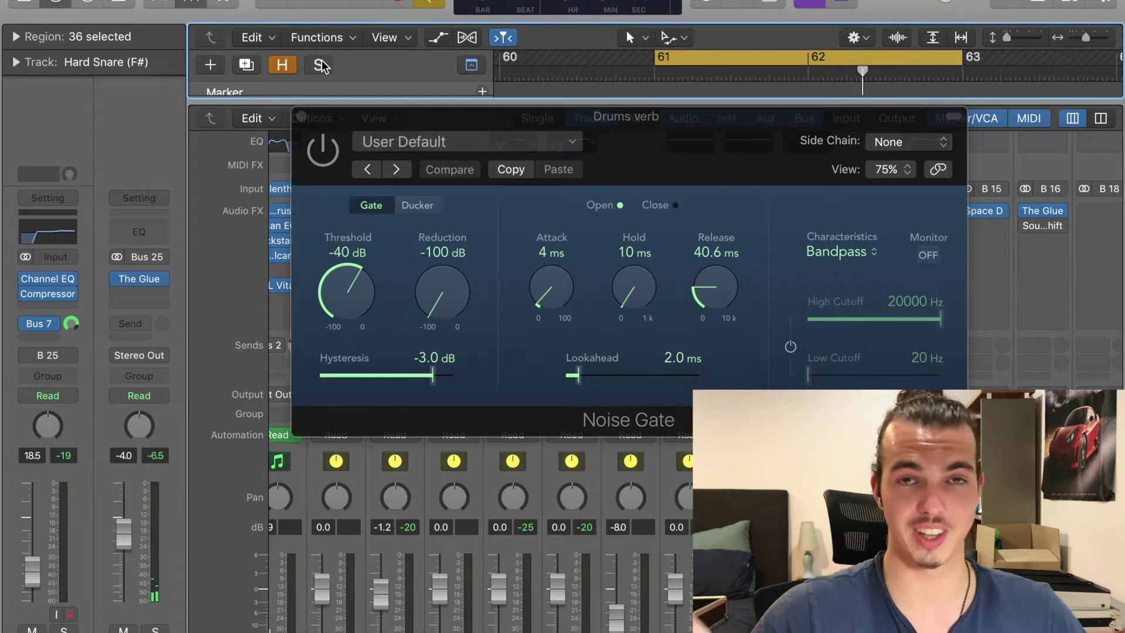
# Restore the claps and snare solo and play them with the Noise Gate switched back on
pyautogui.click(320, 65)
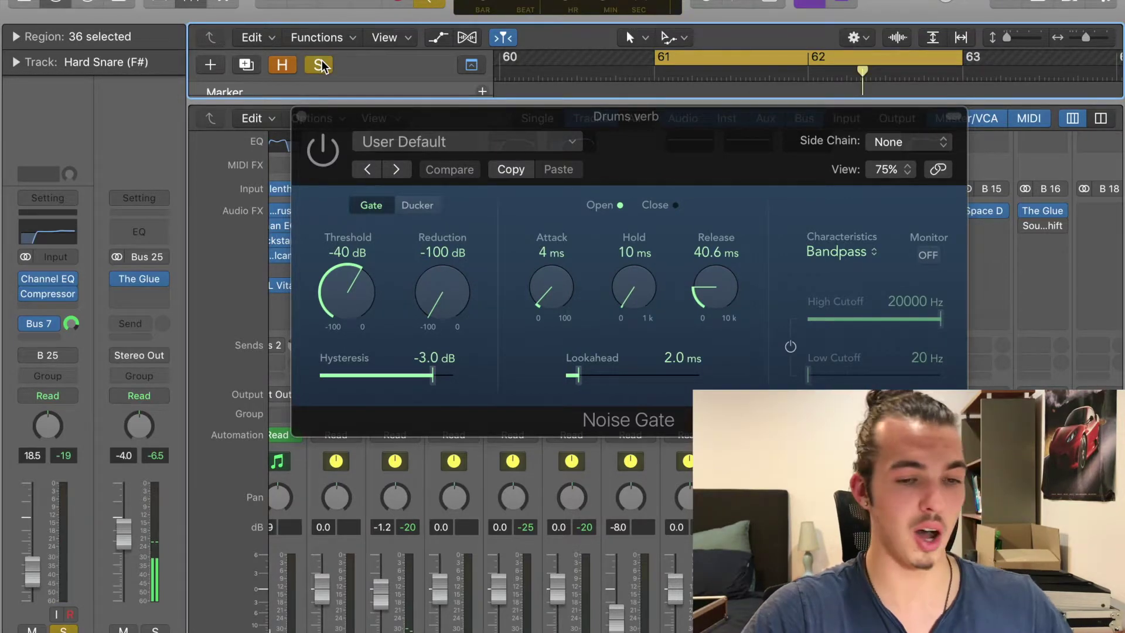
pyautogui.click(566, 146)
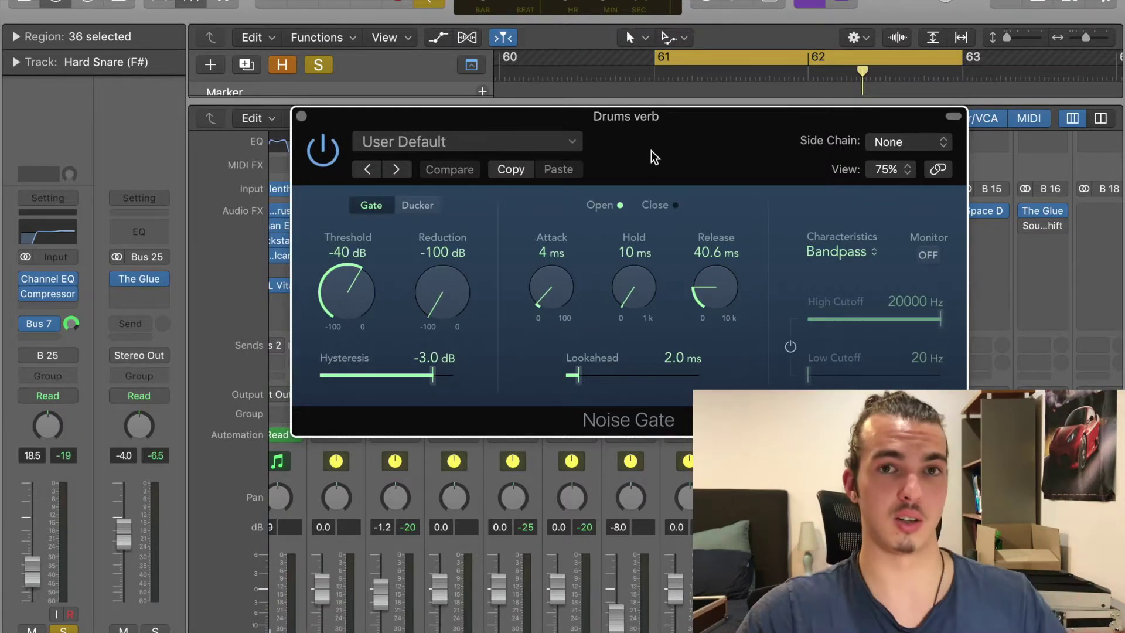
pyautogui.press('space')
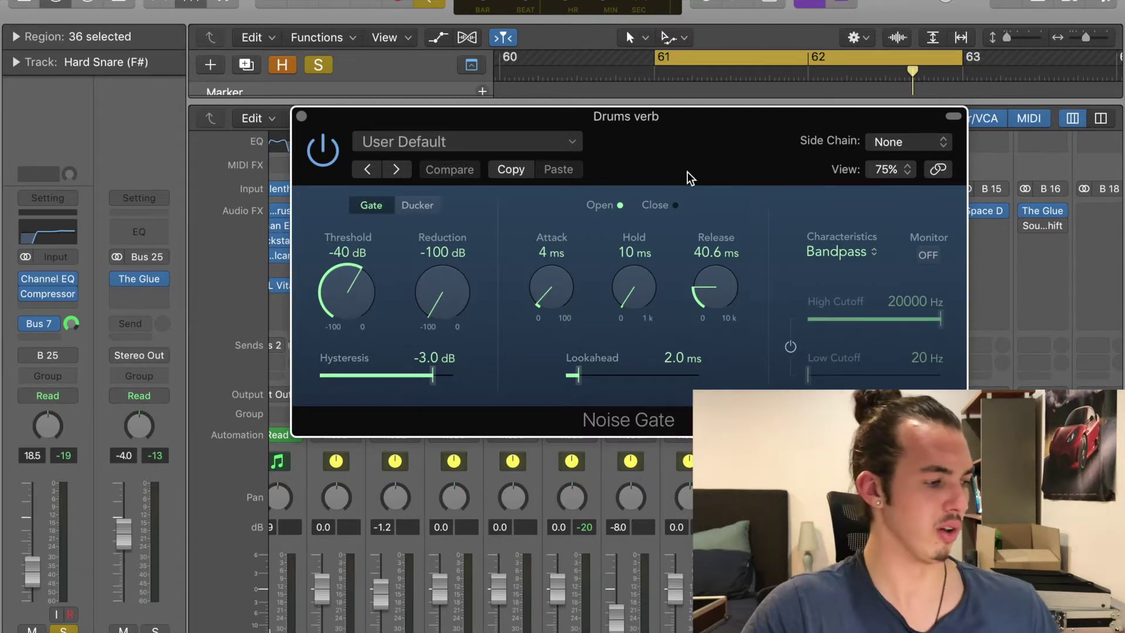
pyautogui.moveTo(639, 145); pyautogui.dragTo(606, 147)
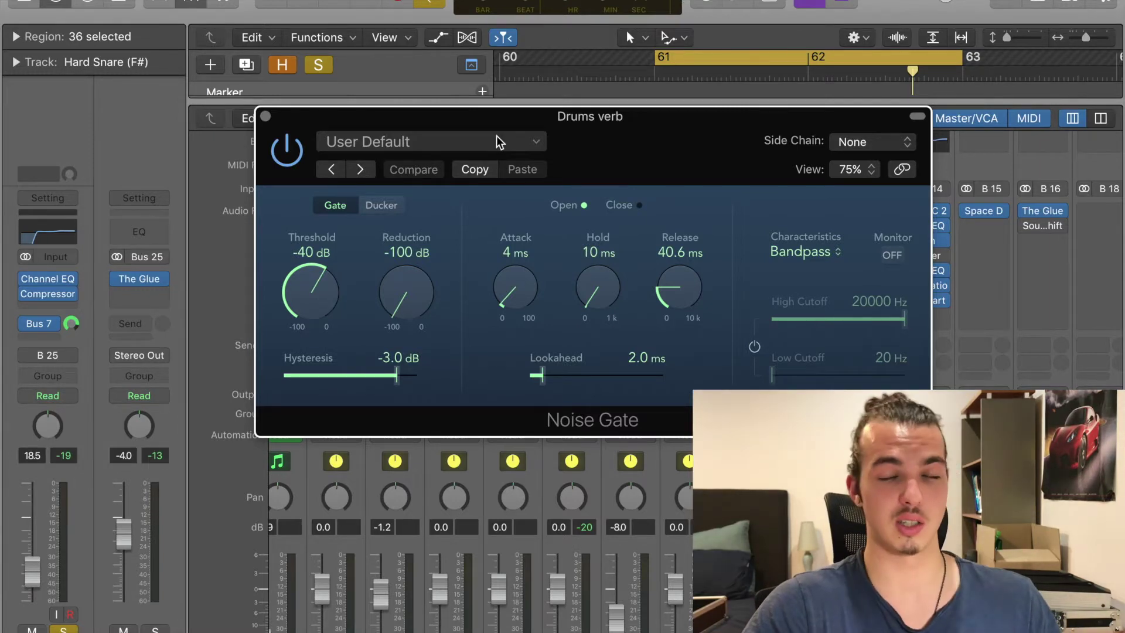
# Clear the solos and play the full mix with the Noise Gate active on the drum reverb
pyautogui.click(318, 65)
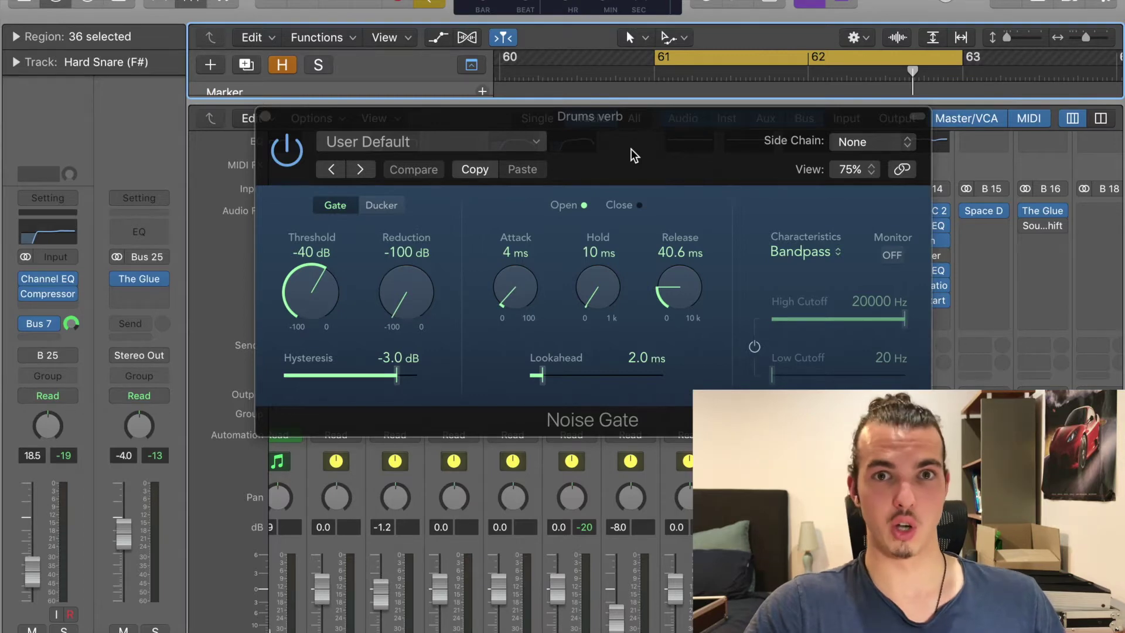
pyautogui.press('space')
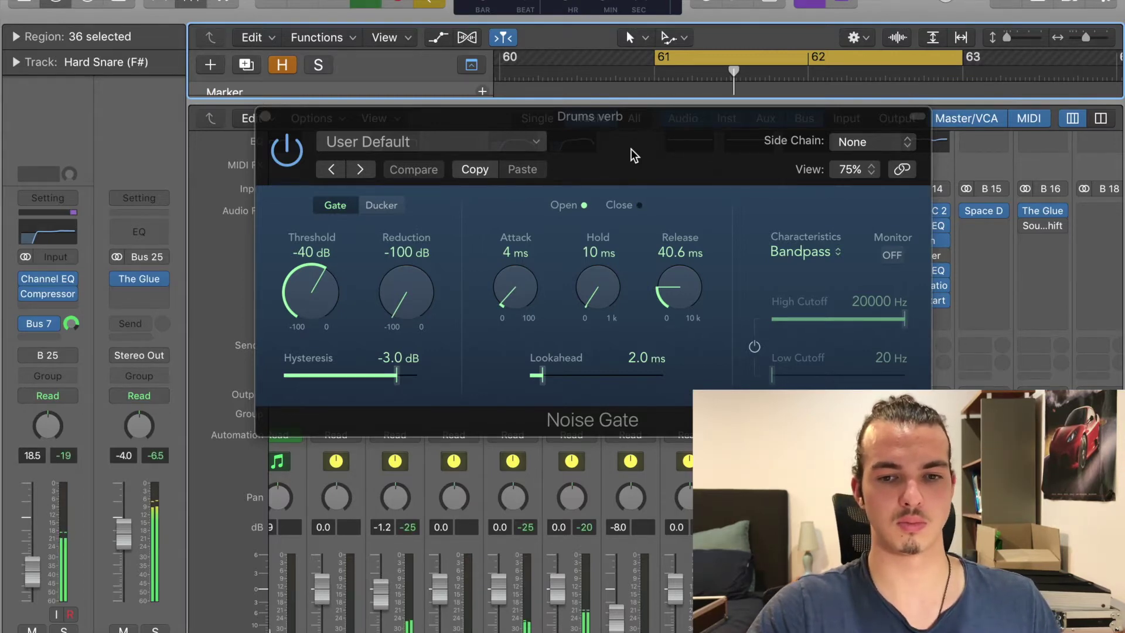
pyautogui.press('Return')
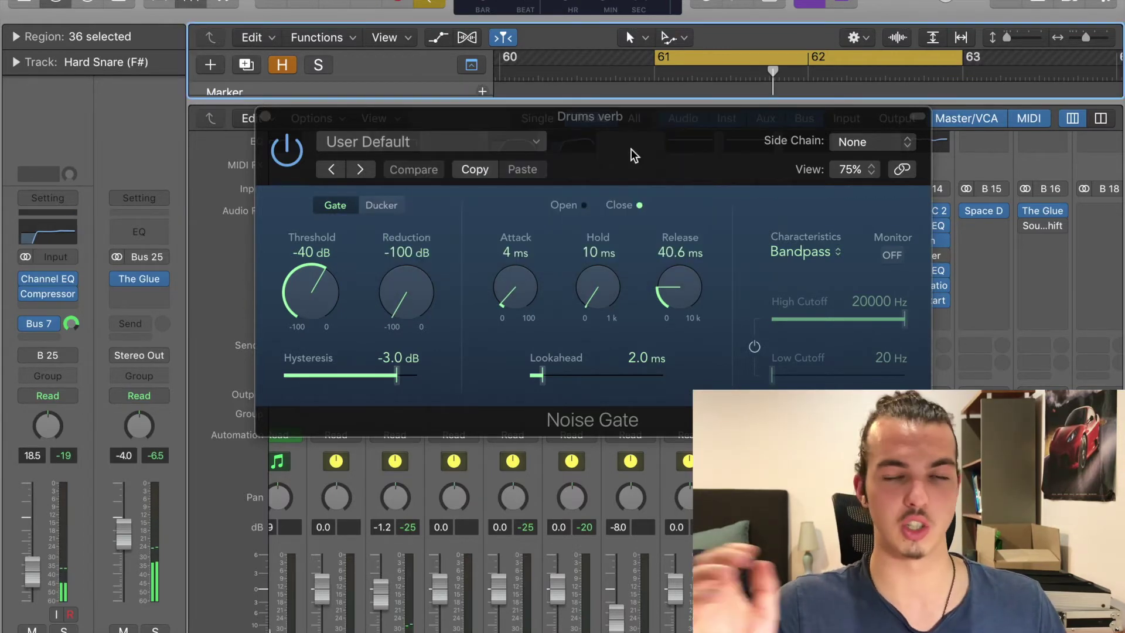
# Close the Noise Gate and the mixer, play the full drop from the tracks view, and dismiss the overload alert
pyautogui.click(267, 117)
pyautogui.press('x')
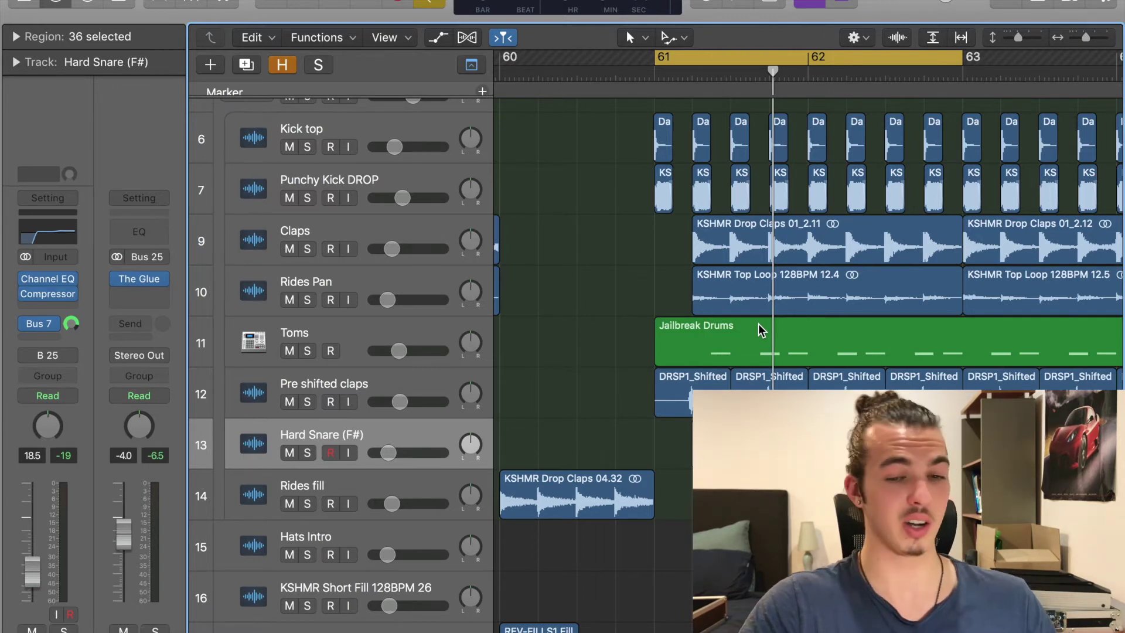
pyautogui.scroll(3, 564, 252)
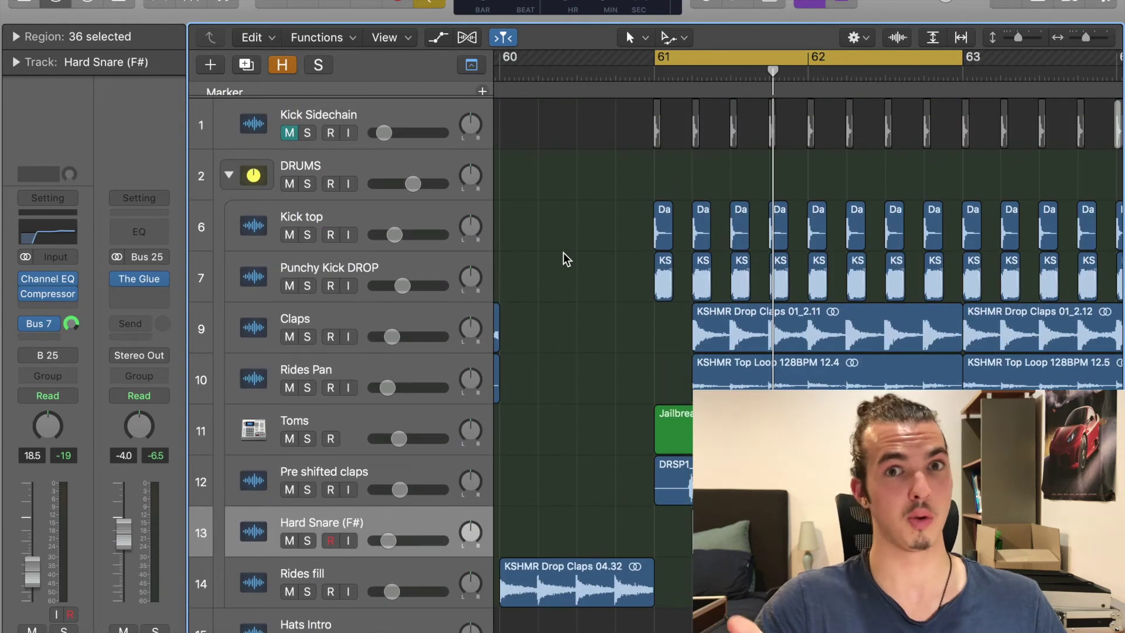
pyautogui.press('space')
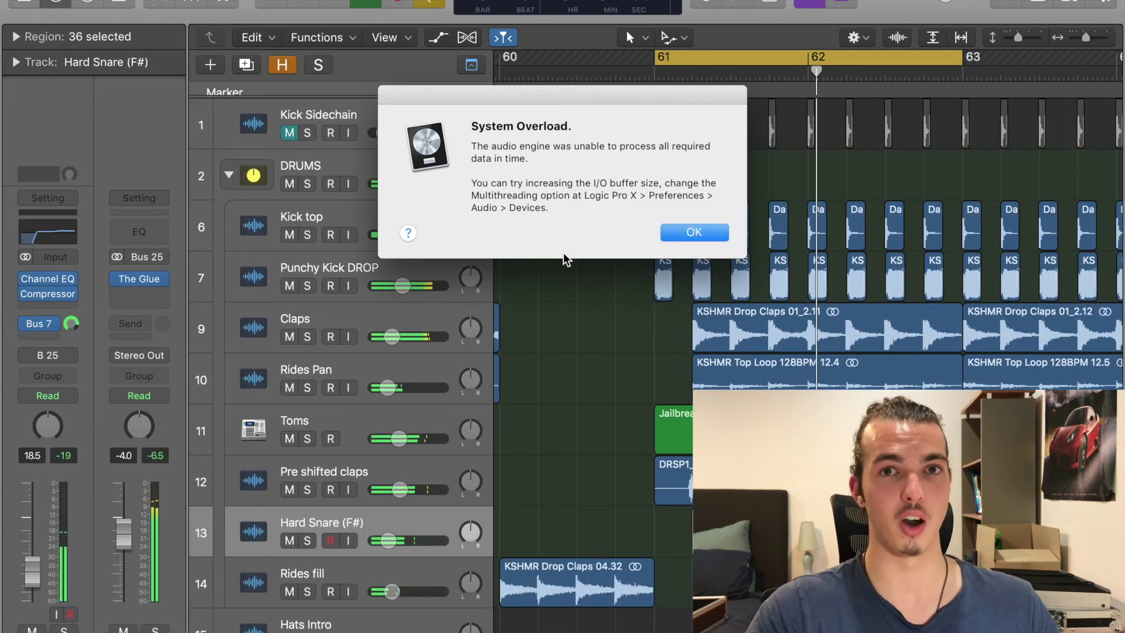
pyautogui.press('Return')
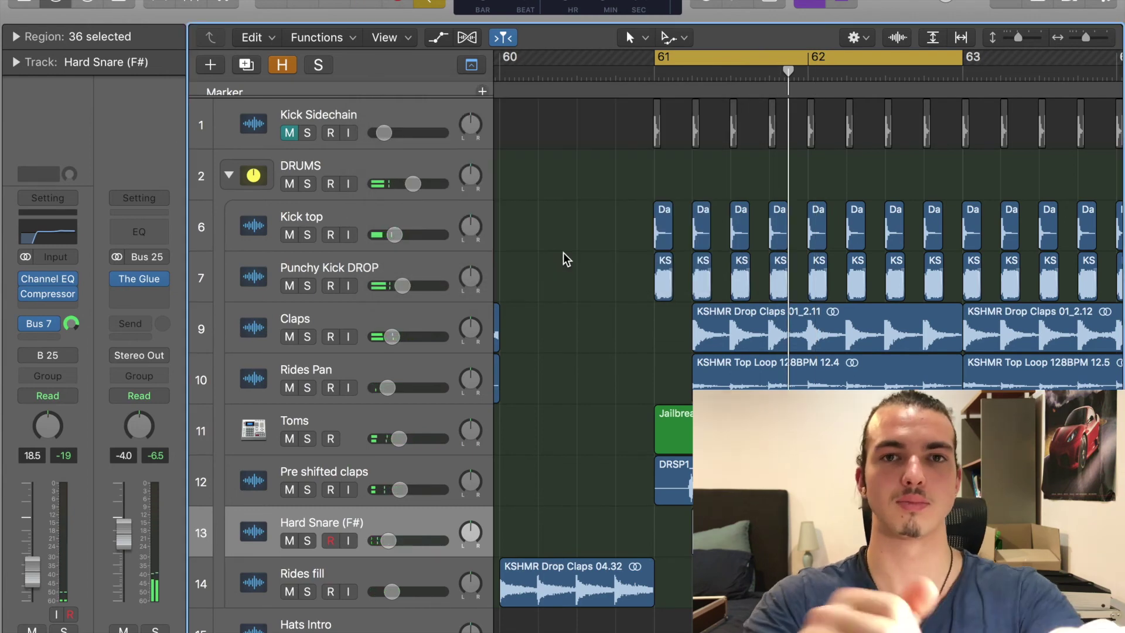